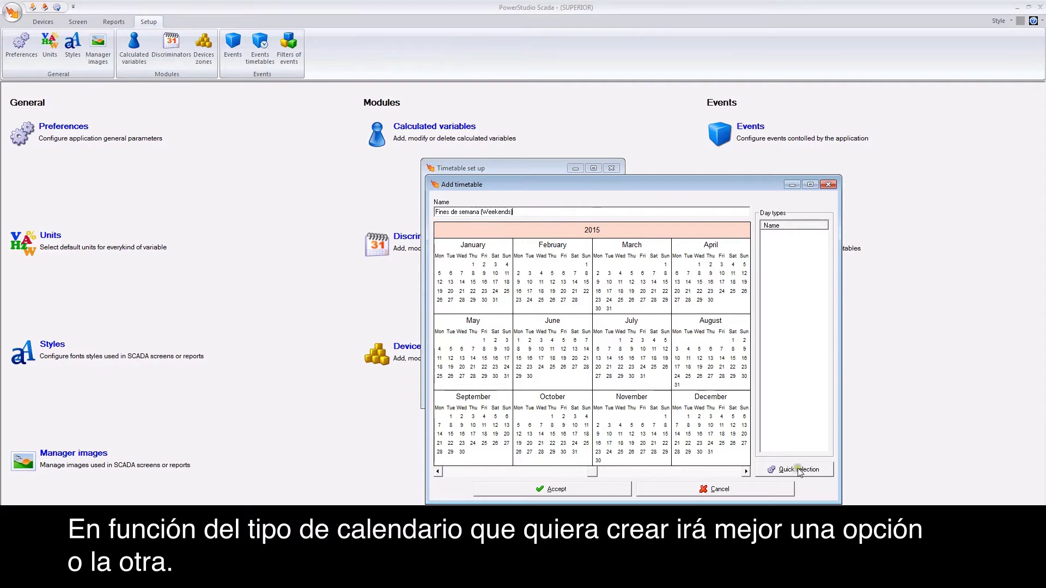
- Quick-select all Saturdays and Sundays of January 2015 in the Fines de semana (Weekends) timetable
drag(547, 209, 723, 235)
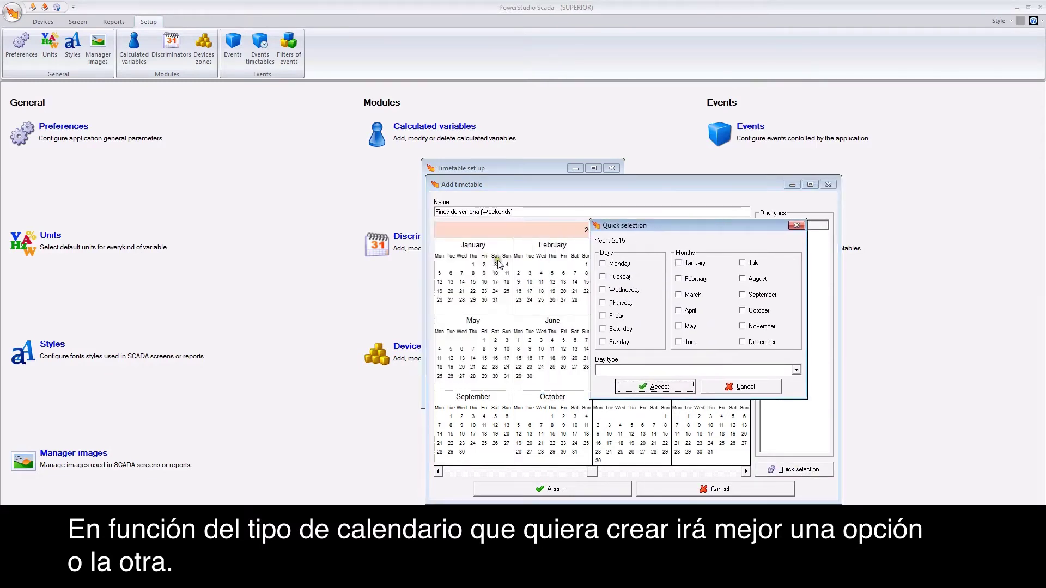
click(602, 328)
click(602, 342)
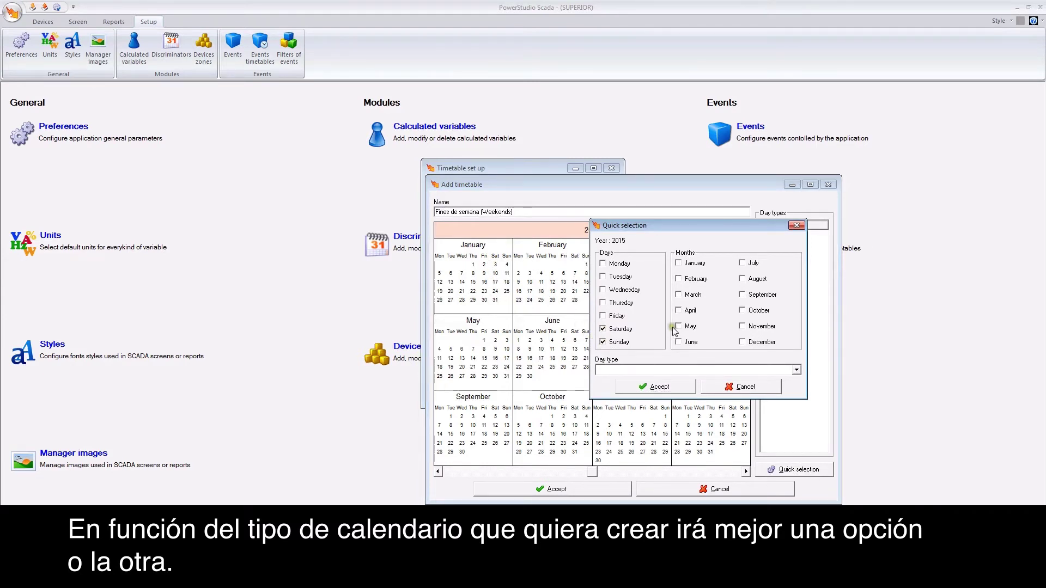
click(678, 263)
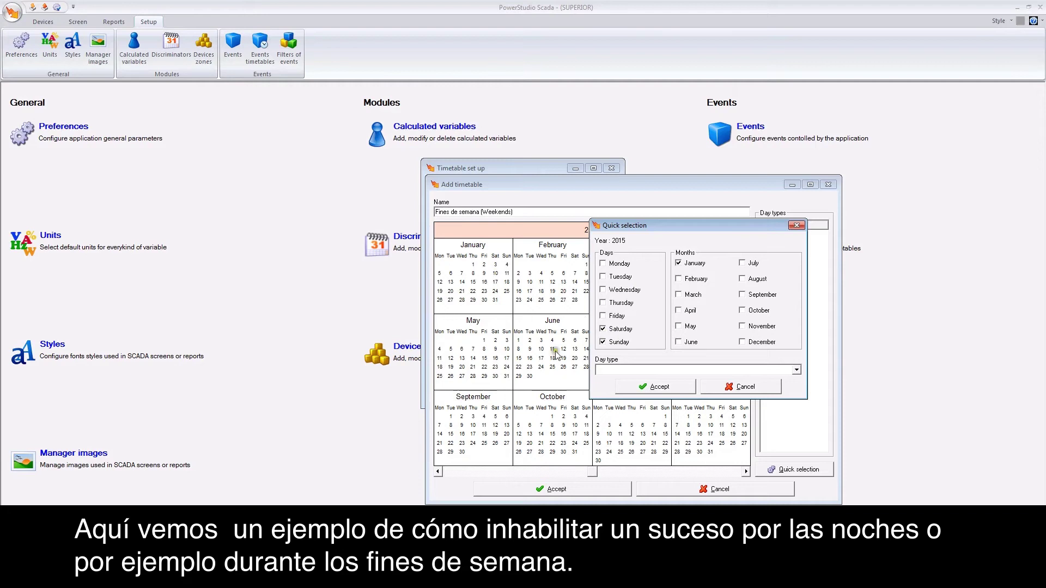
click(643, 387)
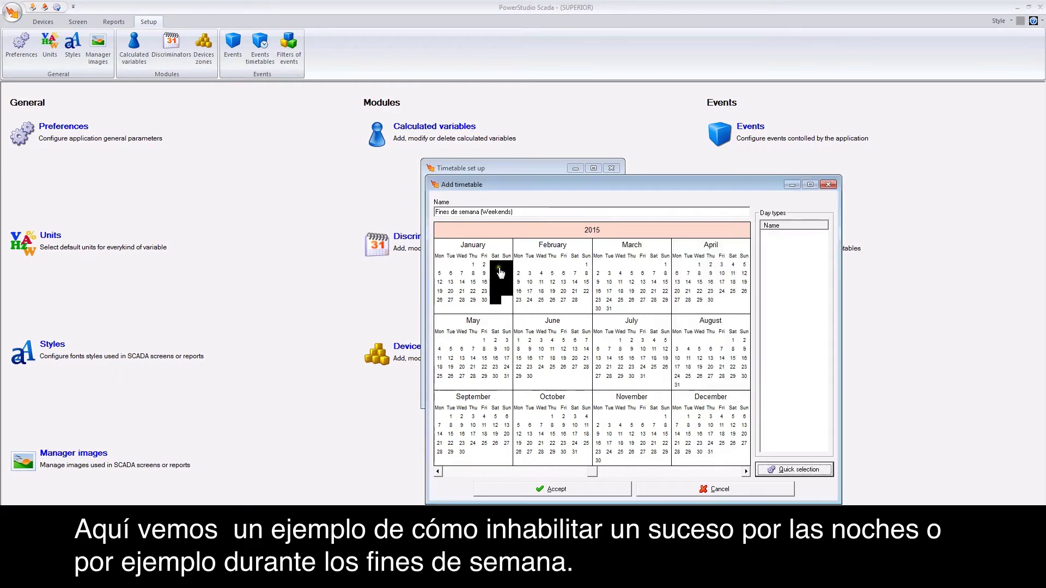
- Quick-select all Saturdays and Sundays from February to December 2015 and save the annual weekend timetable
click(794, 470)
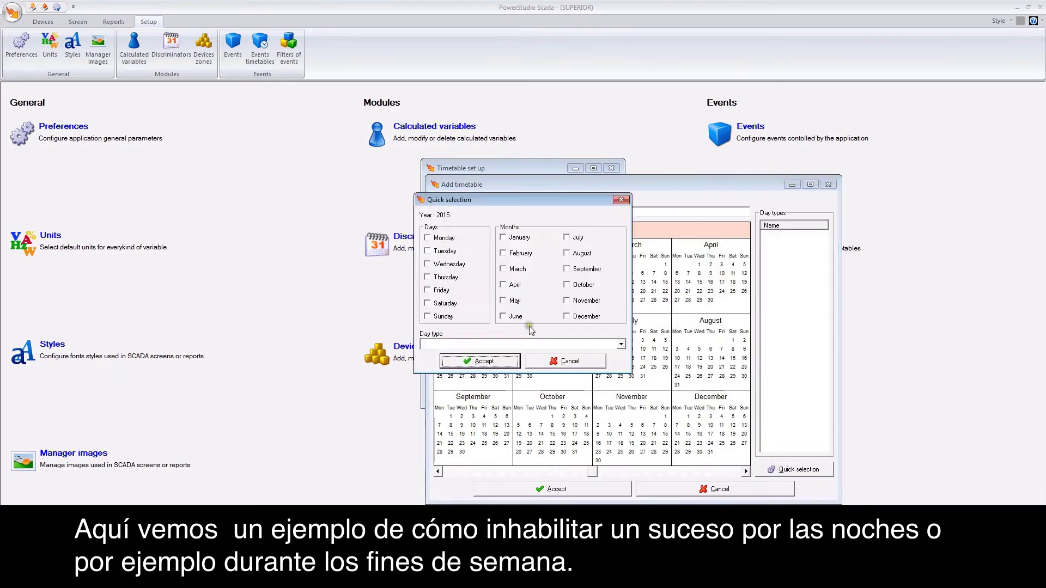
drag(487, 201, 616, 200)
click(562, 305)
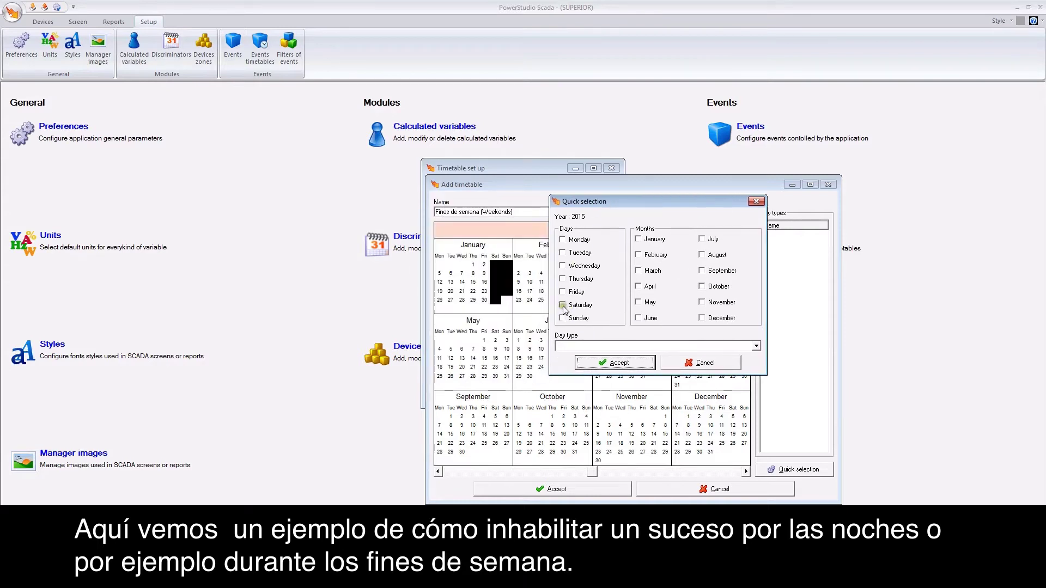
click(562, 319)
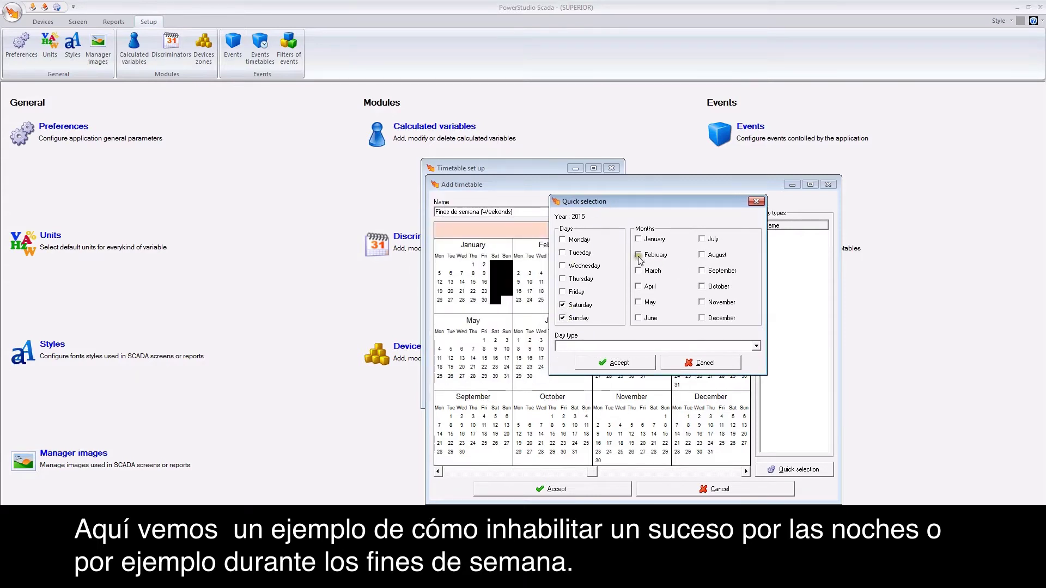
click(638, 287)
click(639, 302)
click(702, 238)
click(701, 254)
click(701, 270)
click(702, 286)
click(701, 302)
click(701, 318)
click(638, 318)
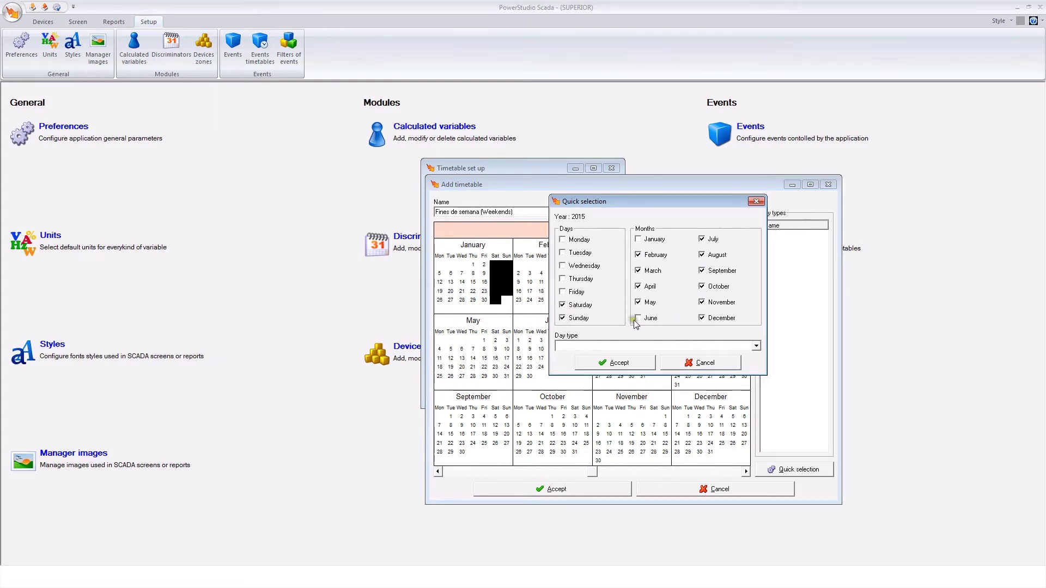
click(615, 363)
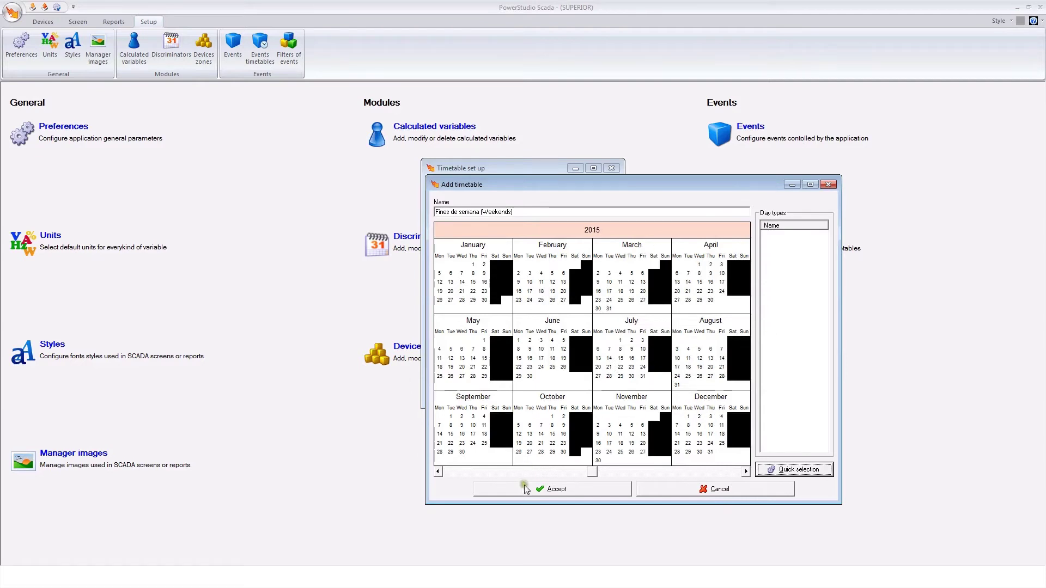
click(537, 486)
click(479, 207)
click(515, 310)
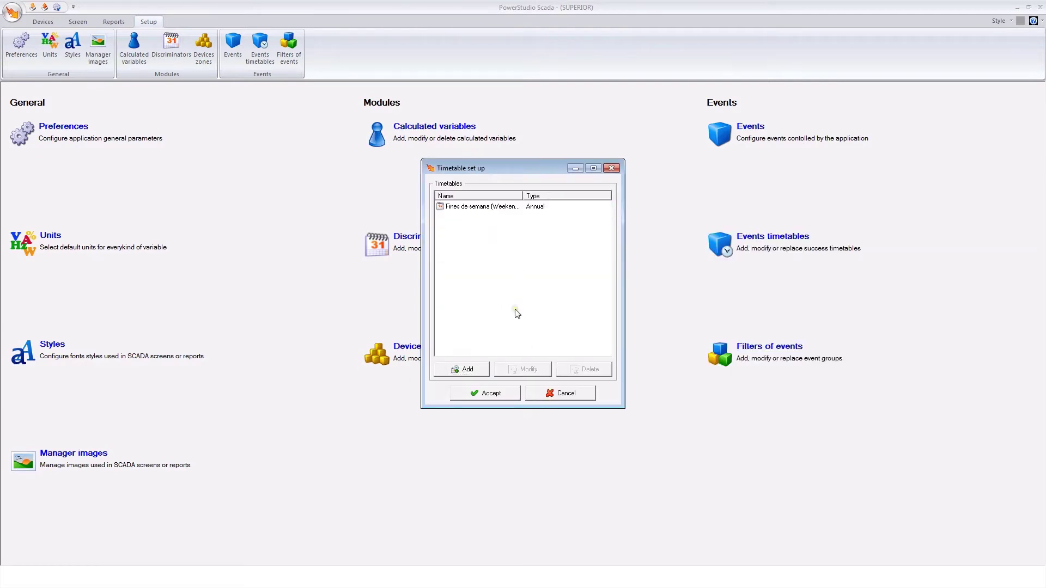
- Add a daily timetable named Noches (Nights) with a time slot from 00:00 to 06:00
click(468, 369)
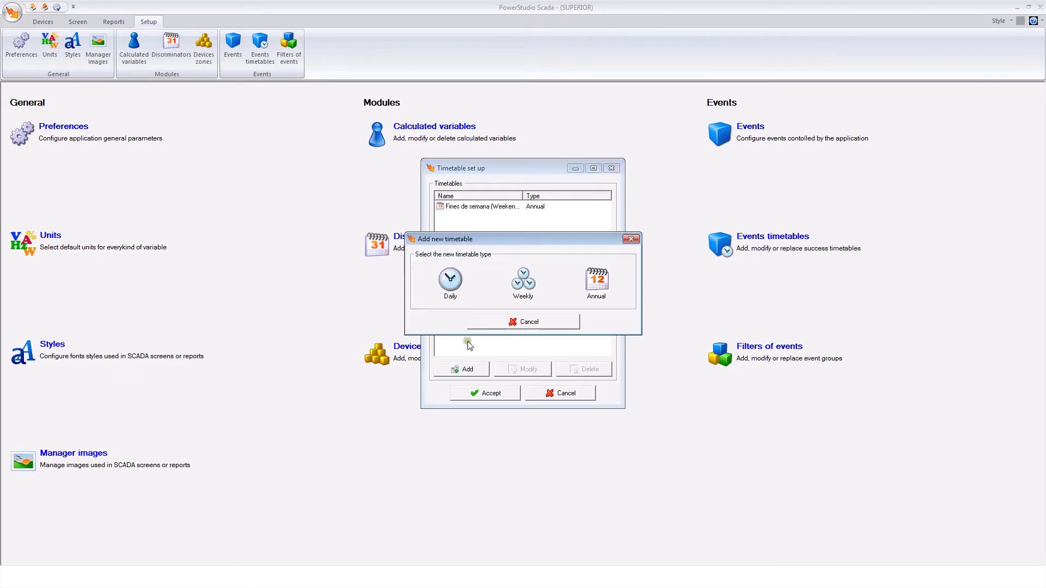
click(451, 280)
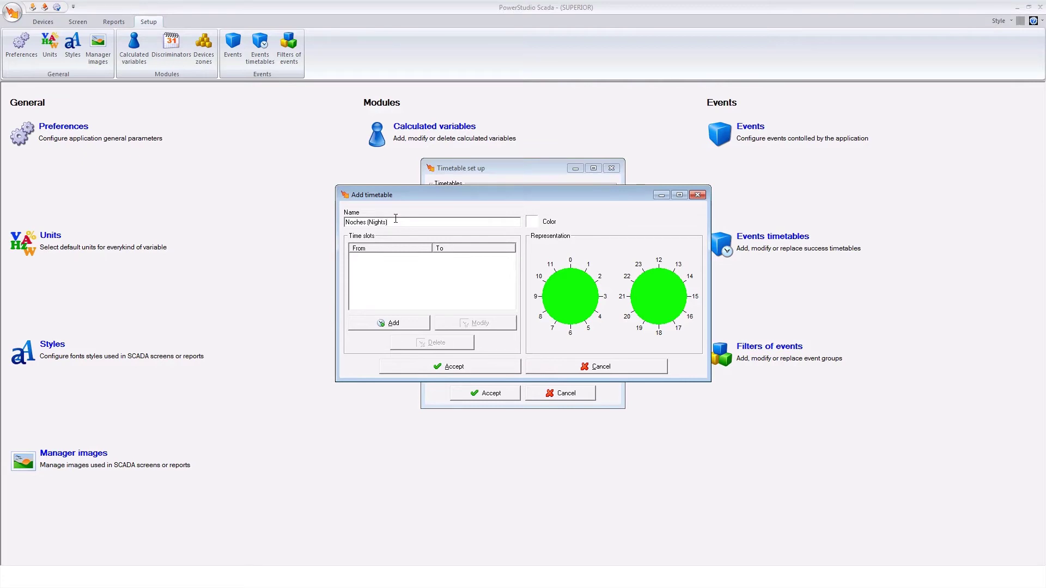
click(383, 324)
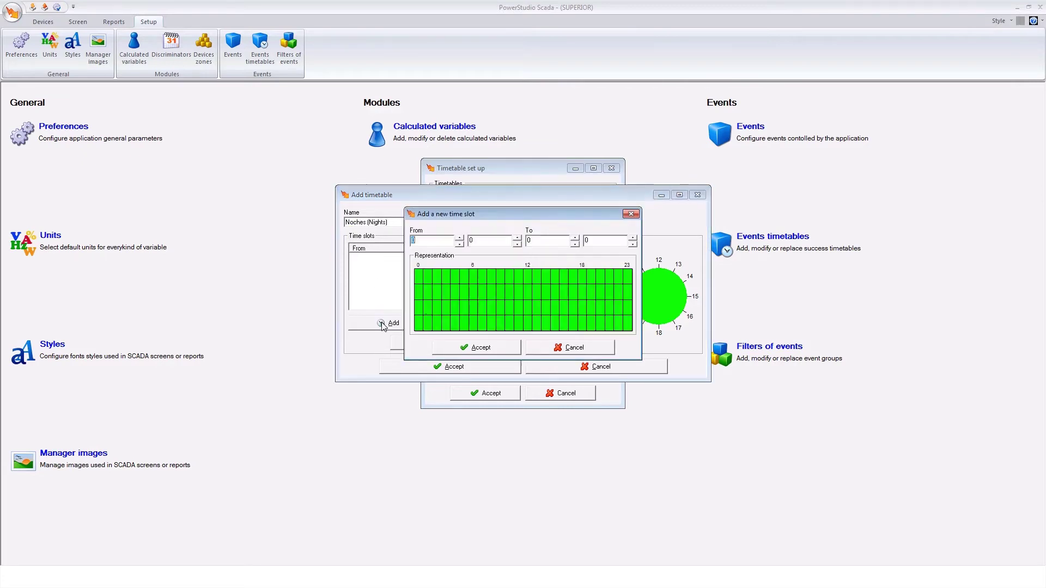
drag(420, 276, 460, 331)
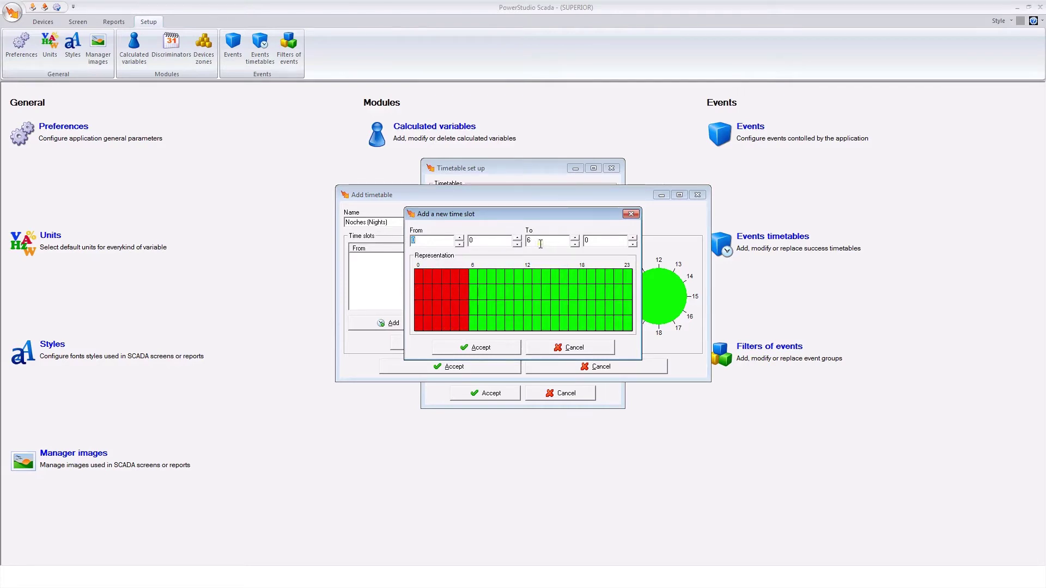
click(480, 348)
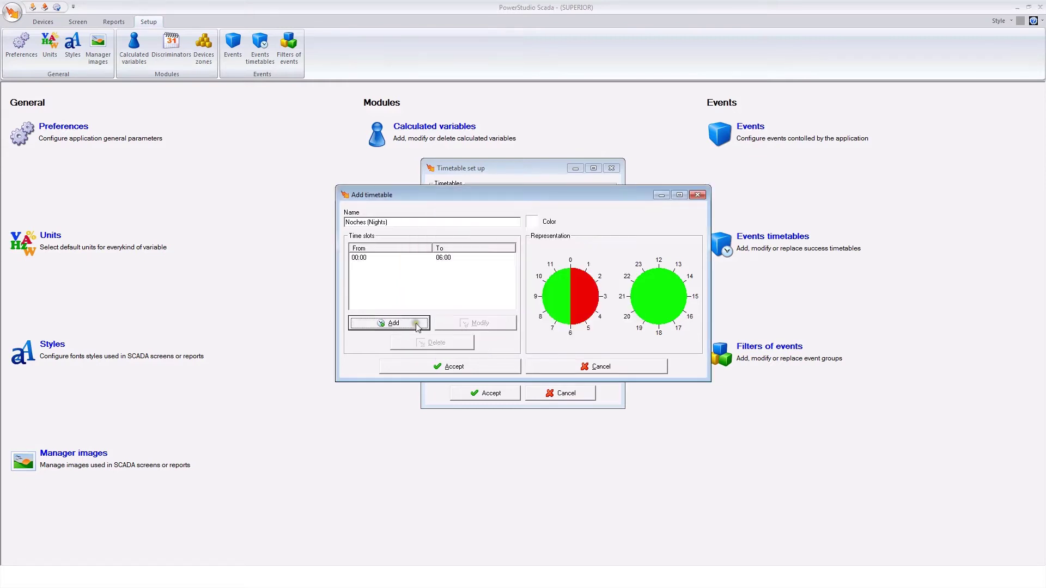
- Add a second time slot from 18:00 to 24:00 to the nights timetable
click(389, 323)
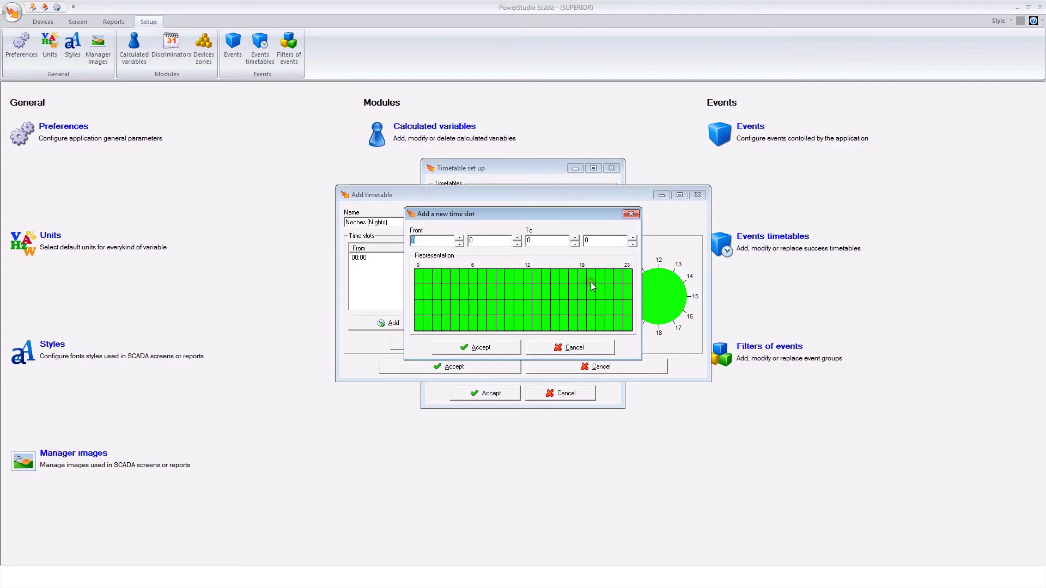
drag(583, 276, 644, 336)
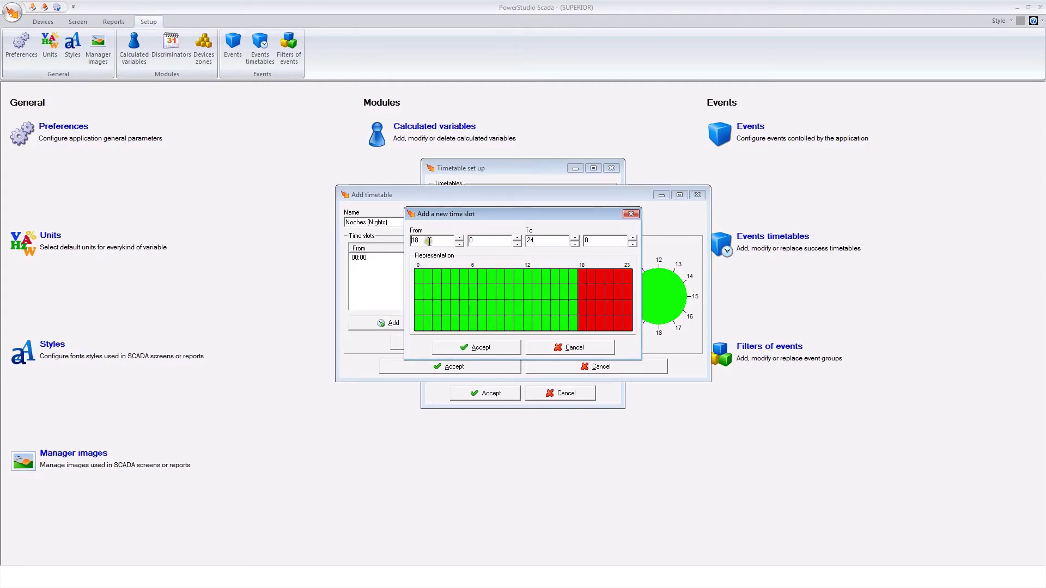
click(474, 349)
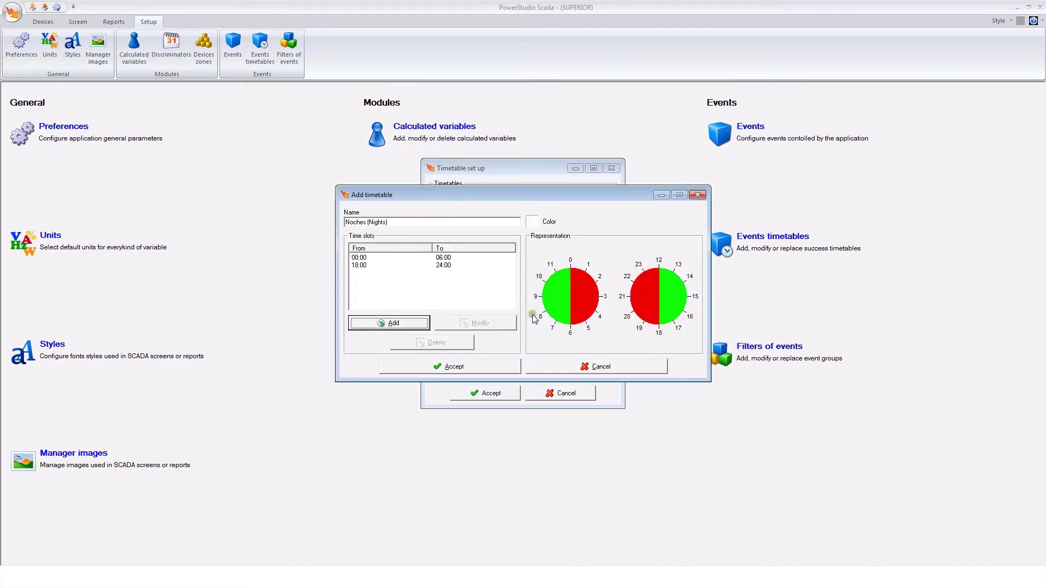
- Set the nights timetable's color to dark blue and save the timetable setup
click(532, 222)
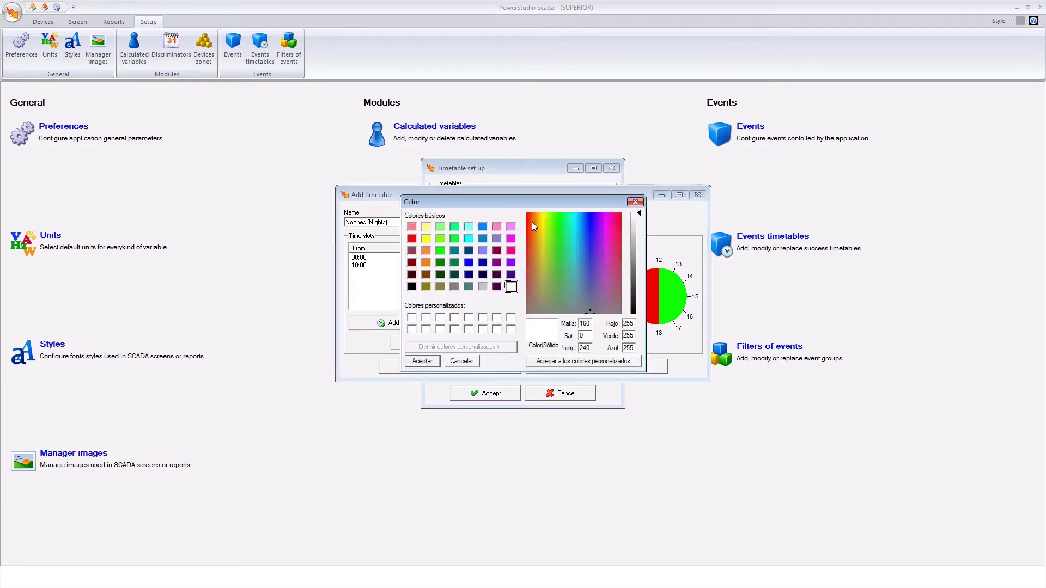
click(469, 277)
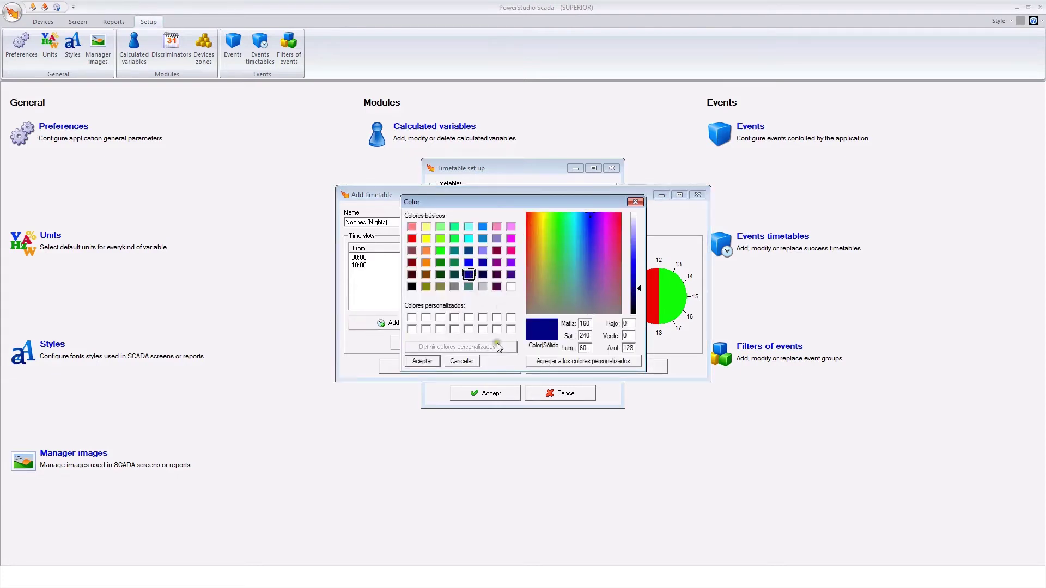
click(422, 361)
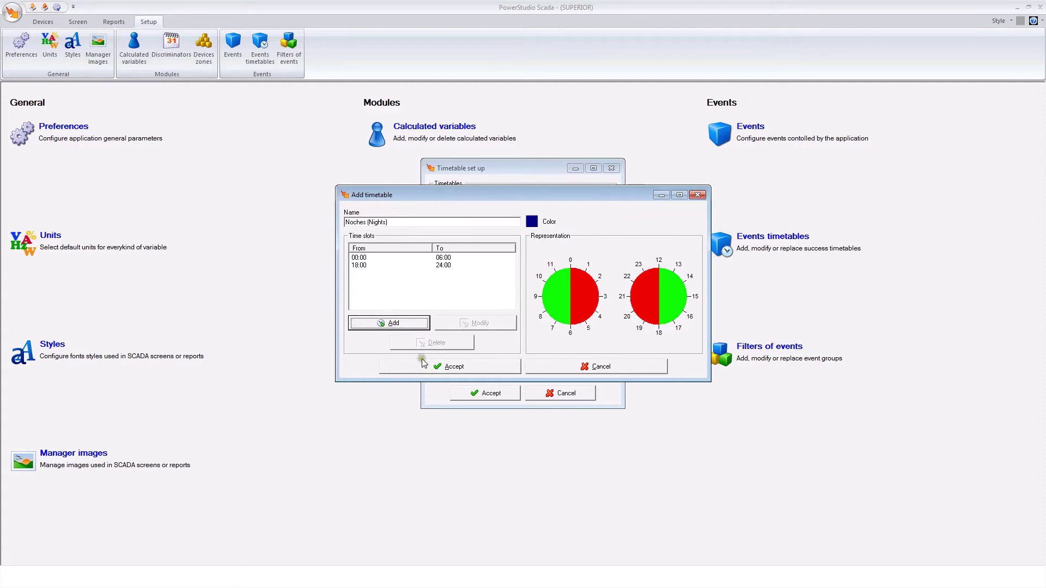
click(422, 362)
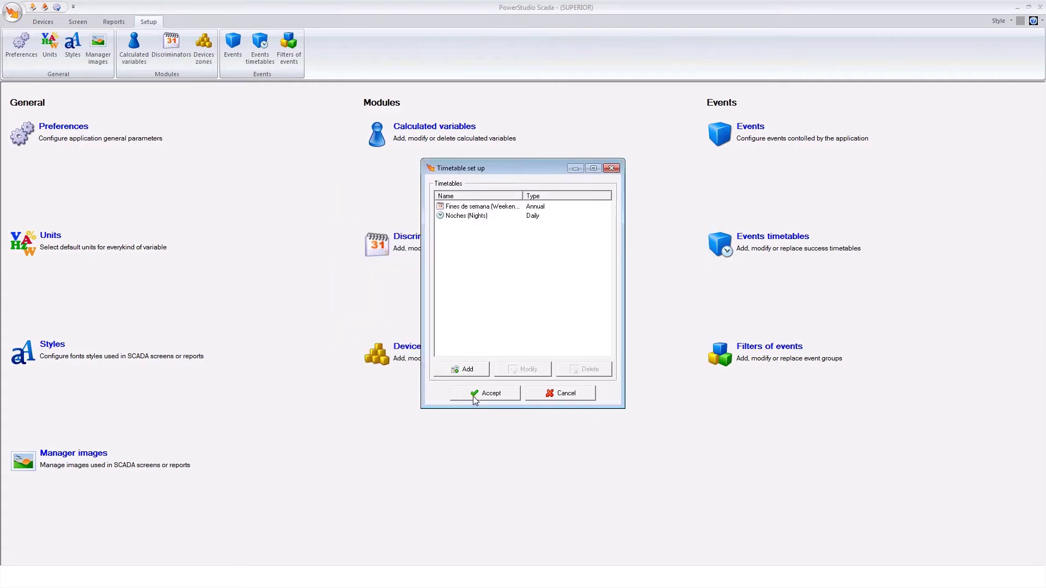
click(479, 393)
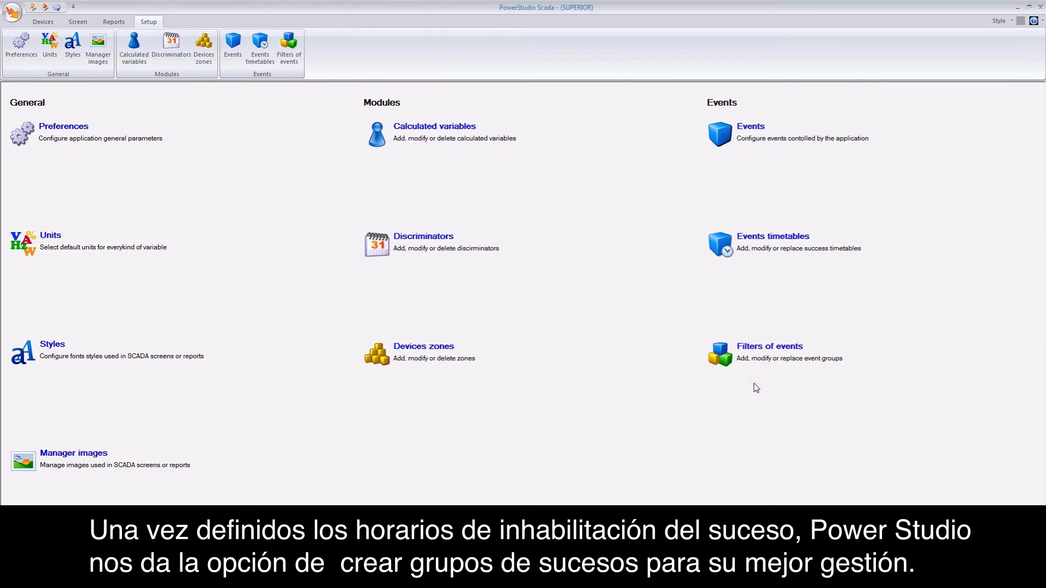
- Create an event filter group named Grupo 1 and save the event filters
click(769, 348)
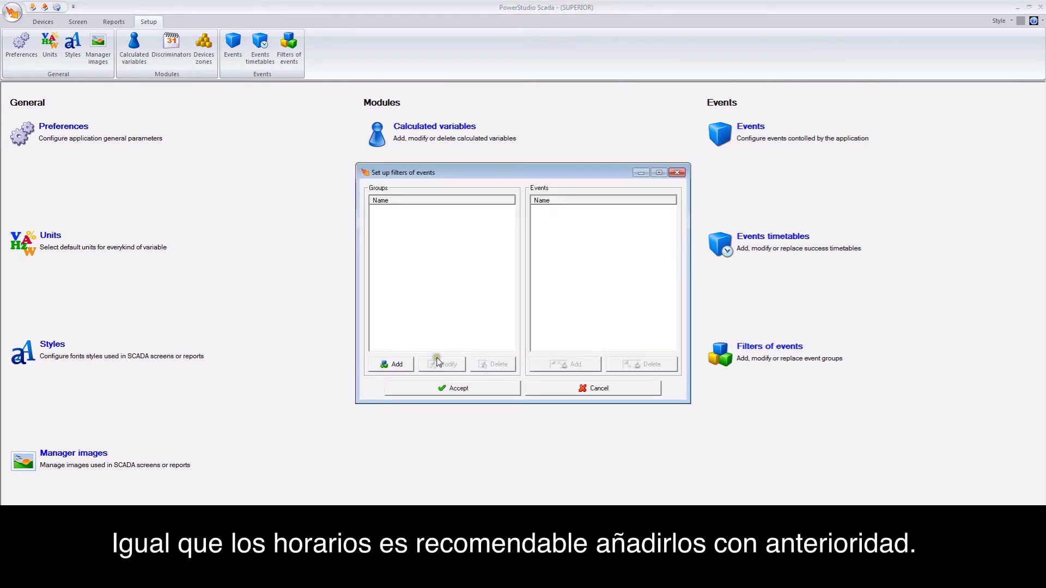
click(392, 365)
click(498, 283)
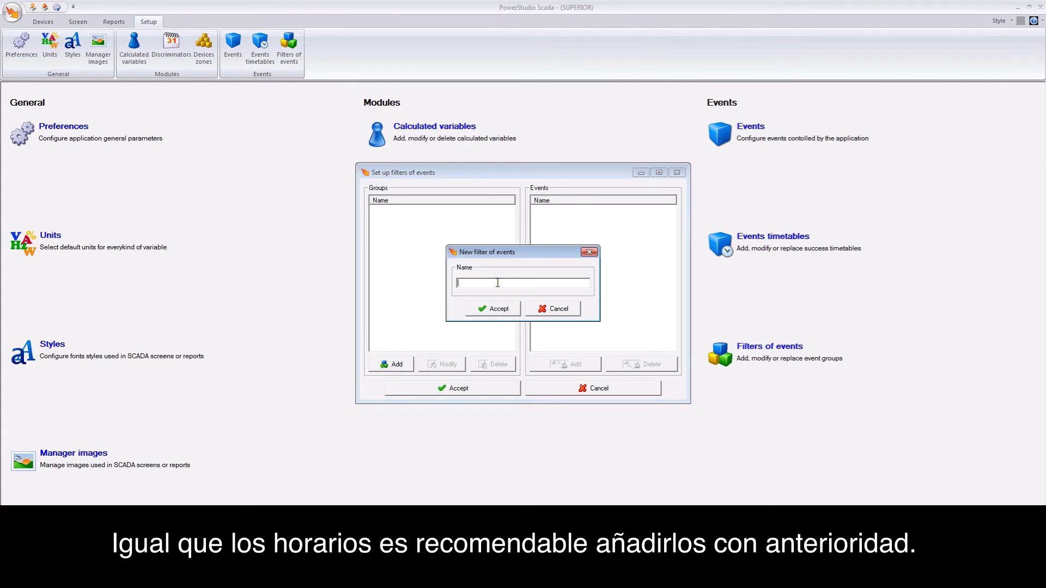
text(Grupo 1)
click(492, 309)
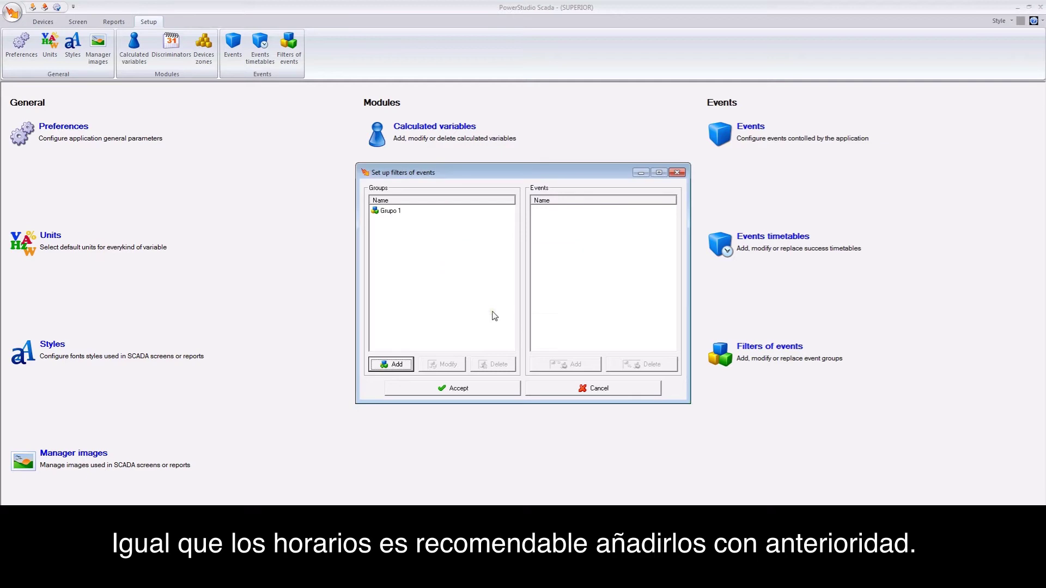
click(427, 392)
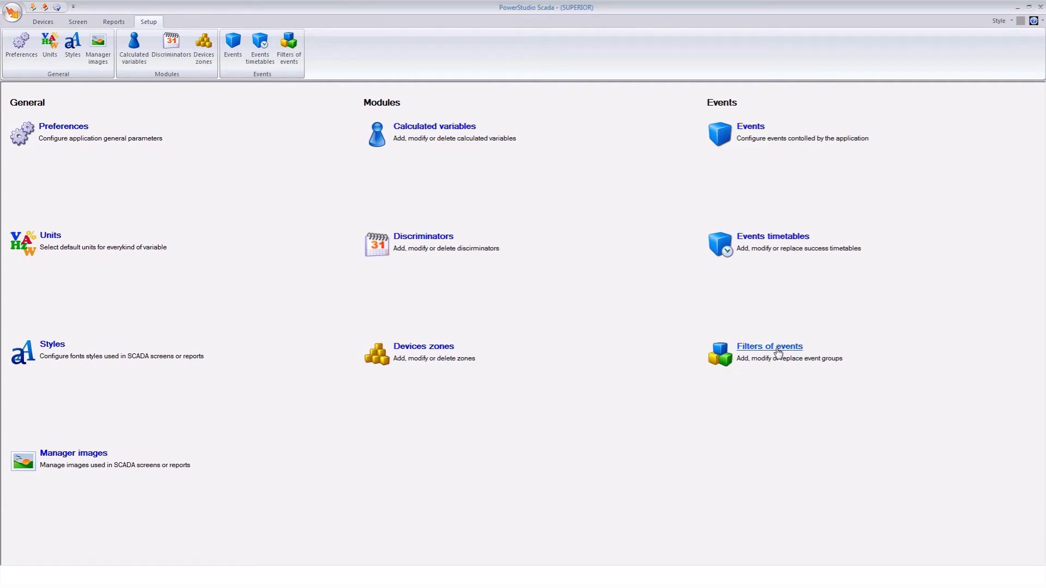
- Add a new event named Evento 1 in the events setup
click(750, 128)
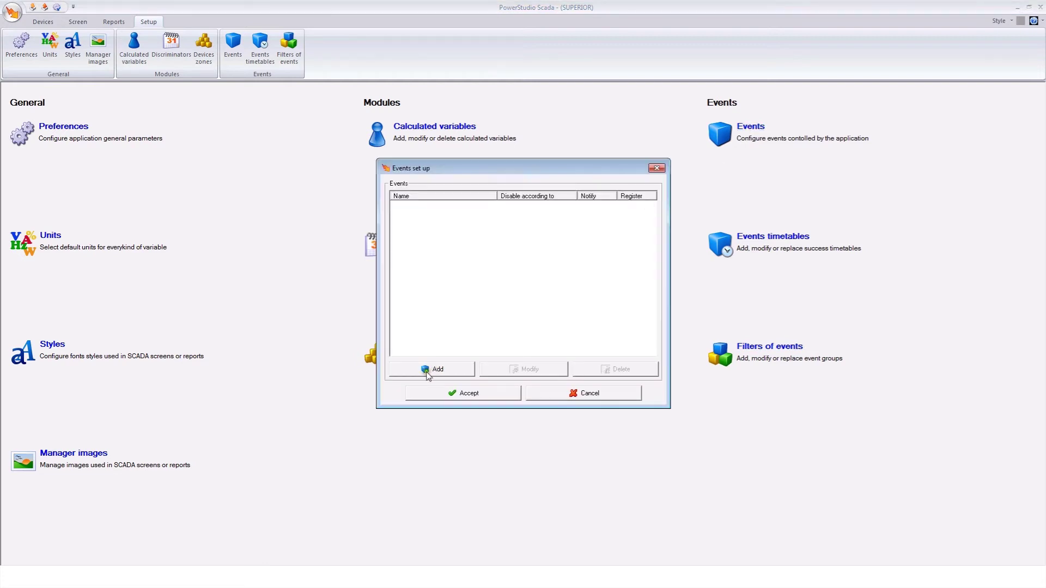
click(461, 370)
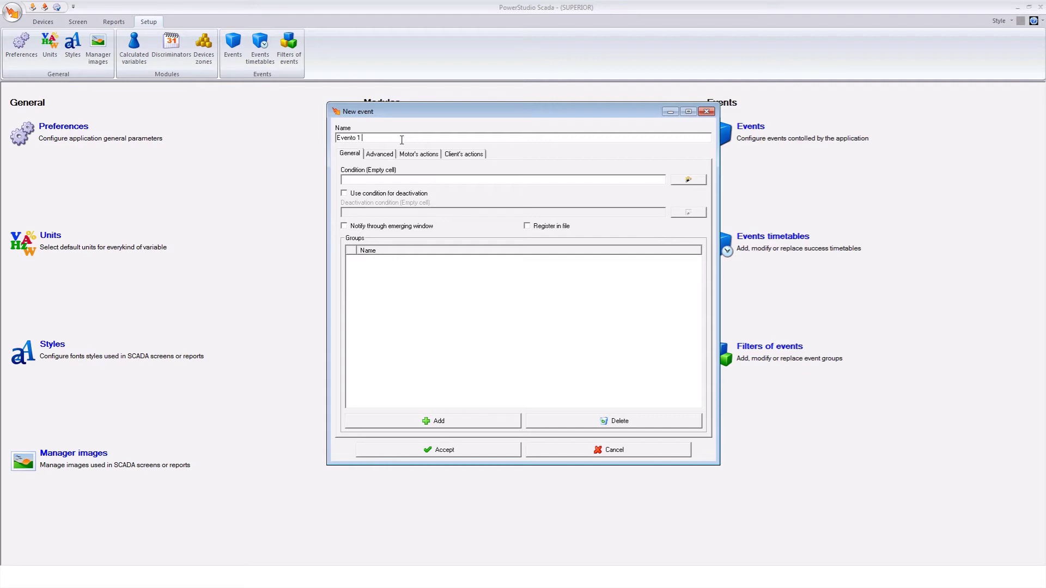
- Set the event's activation condition to [CVM-MINI.VI1]>240, using the CVM-MINI's instantaneous L1 phase-neutral voltage
click(357, 183)
click(684, 181)
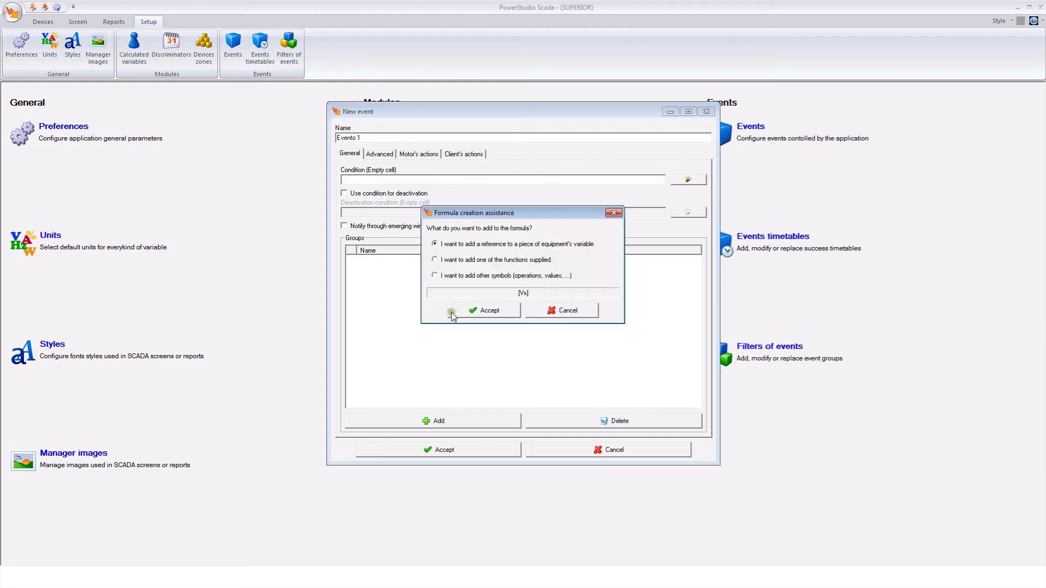
click(471, 312)
click(408, 185)
click(441, 197)
click(462, 400)
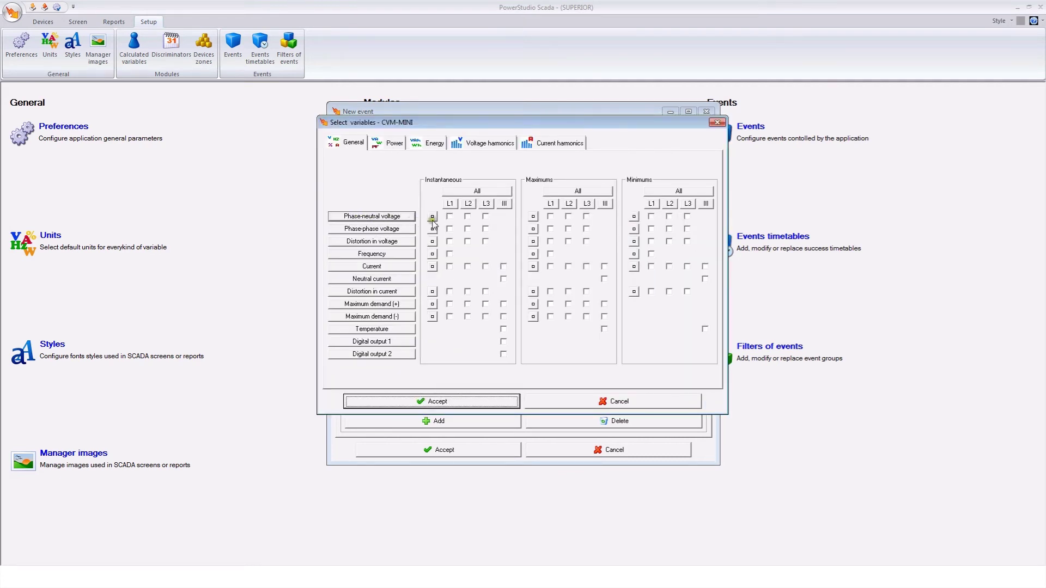
click(449, 216)
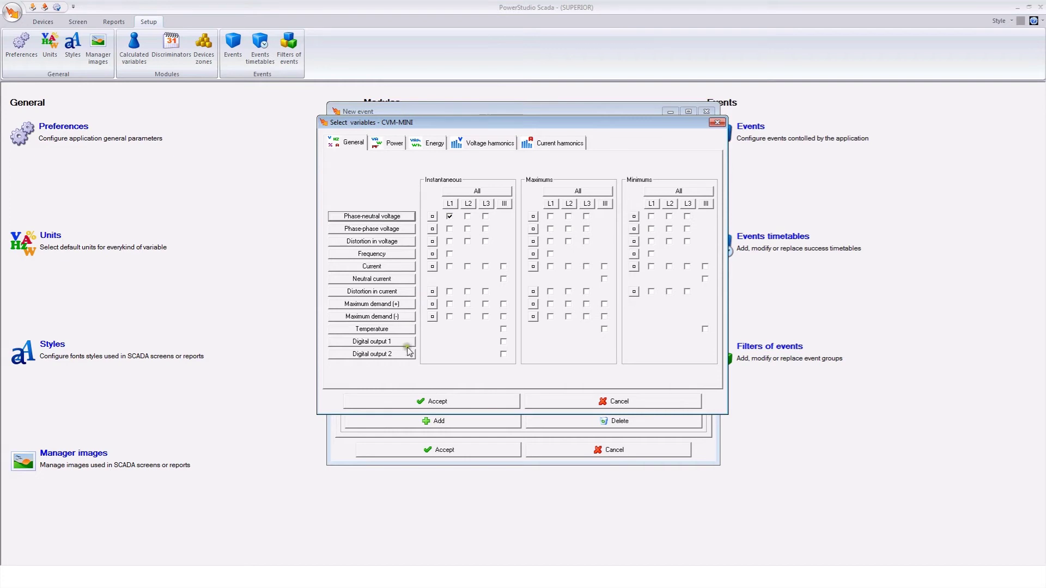
click(448, 402)
key(Return)
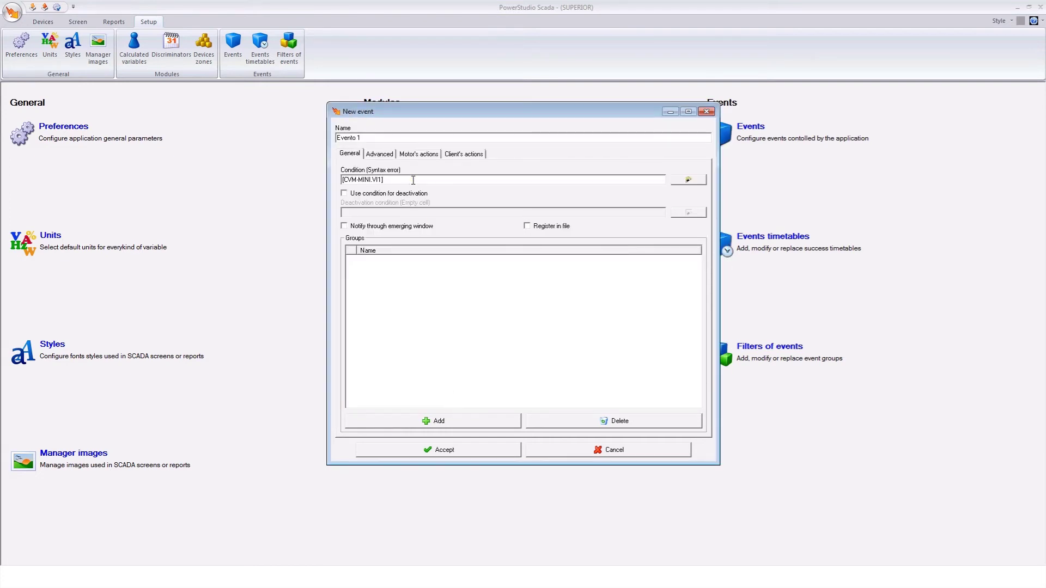
text(>240)
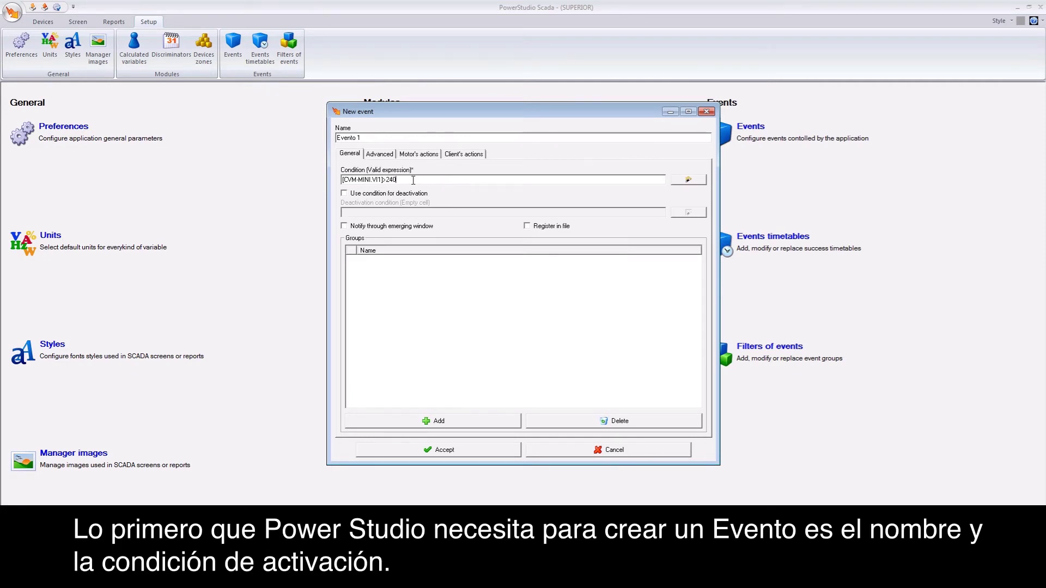
- Enable a deactivation condition for the event and set it to [CVM-MINI.VI1]<231, reusing the variable from the activation condition
click(343, 194)
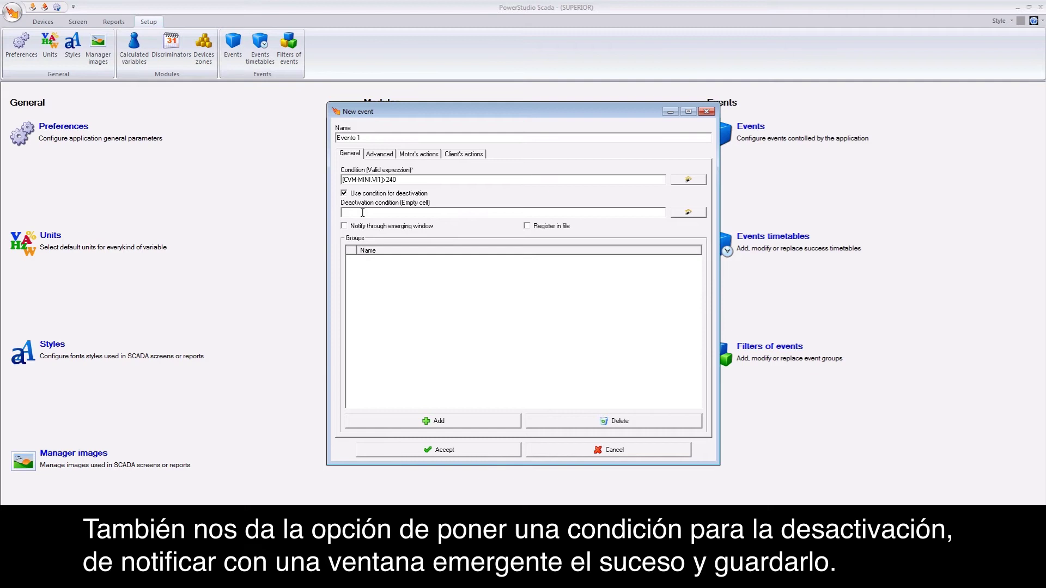
click(401, 179)
click(343, 181)
drag(345, 180, 383, 180)
key(ctrl+c)
click(372, 213)
key(ctrl+v)
text(<)
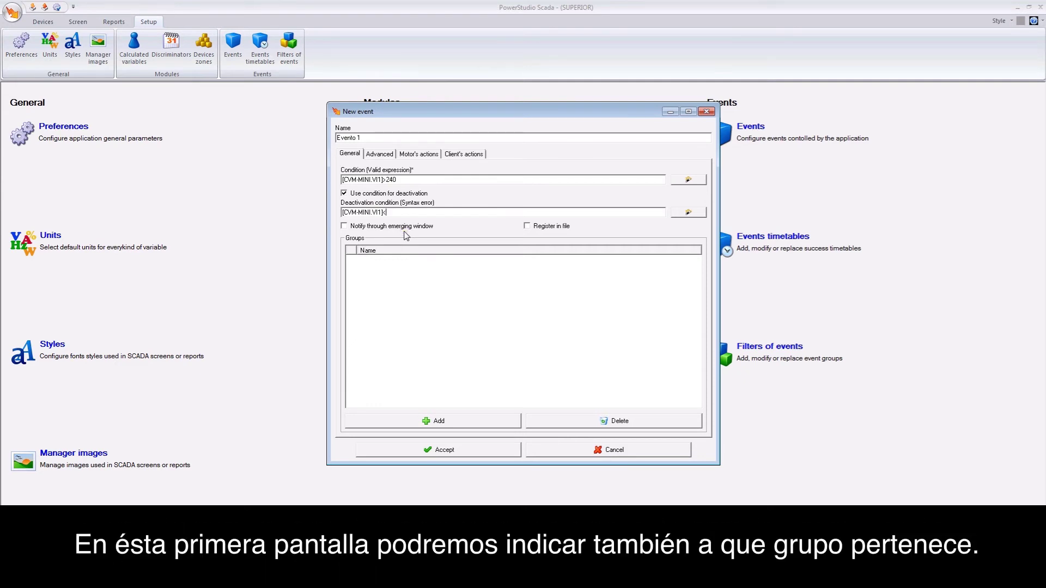
text(231)
- Enable the event's emerging-window notification and file registration, and assign the event to Grupo 1
click(410, 226)
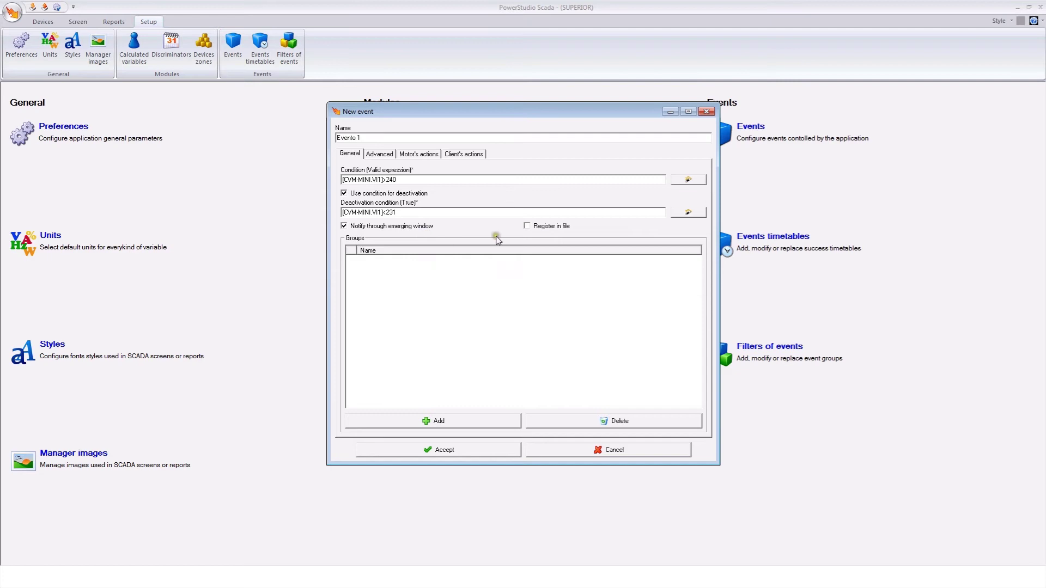
click(528, 226)
click(437, 423)
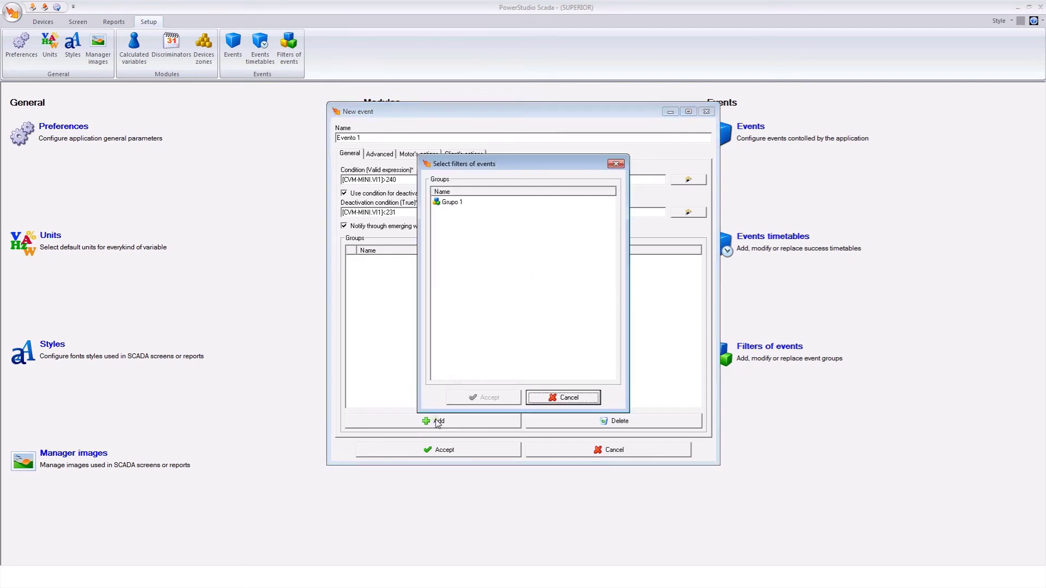
click(445, 202)
click(496, 397)
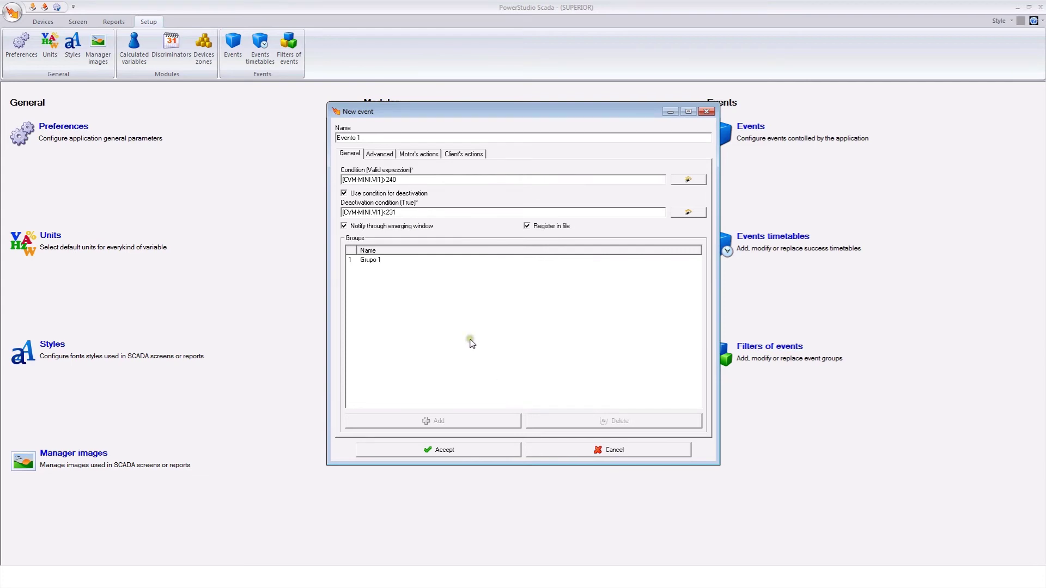
- In the event's advanced settings, disable the event according to the Noches (Nights) timetable
click(376, 156)
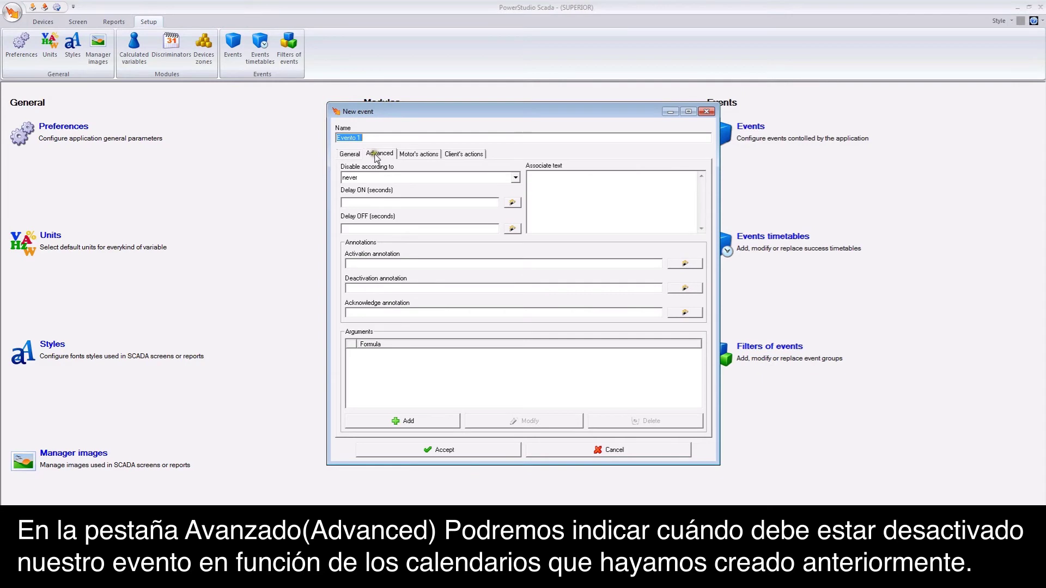
click(414, 177)
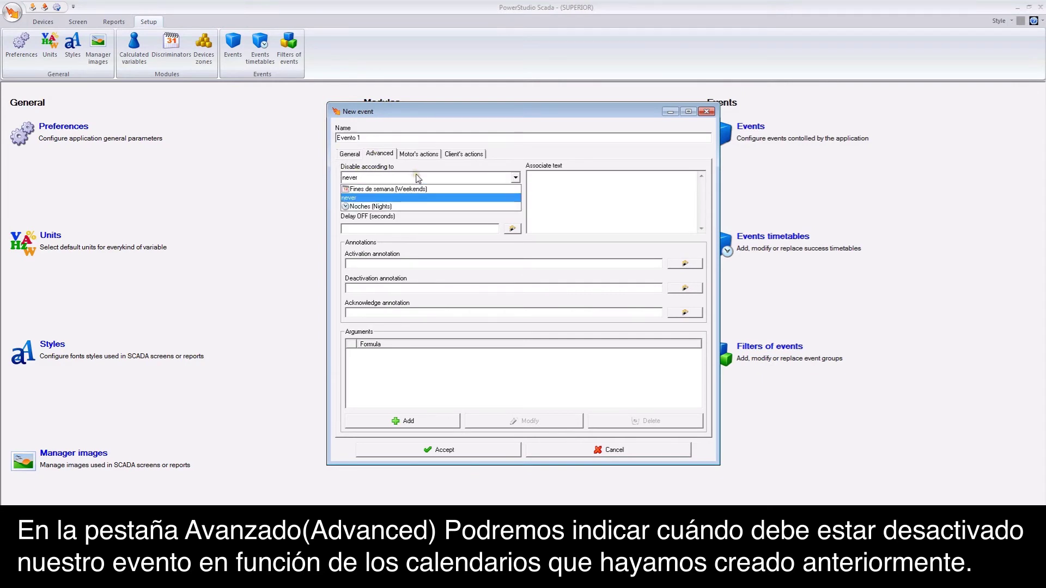
click(417, 206)
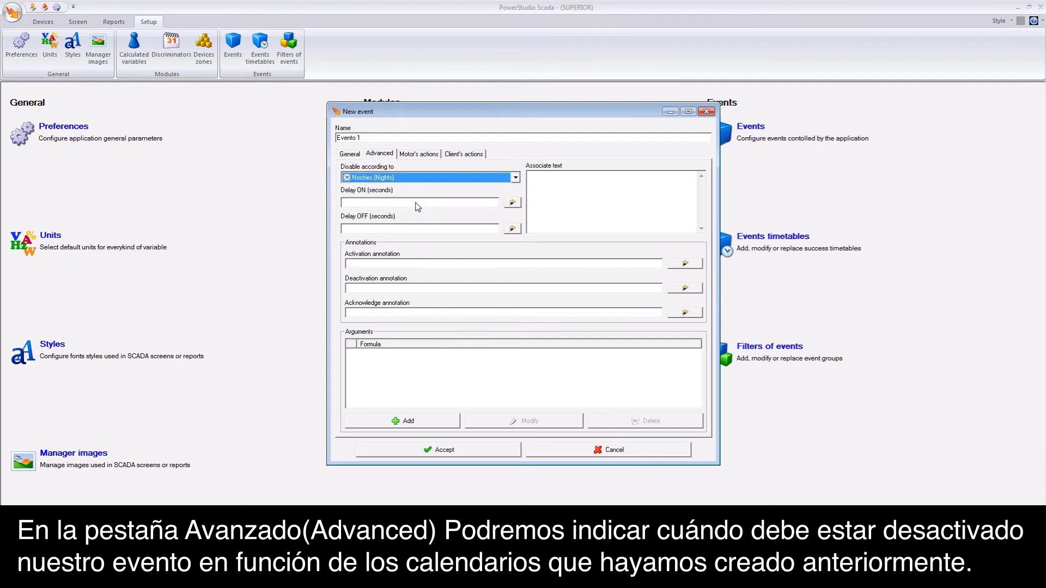
click(393, 201)
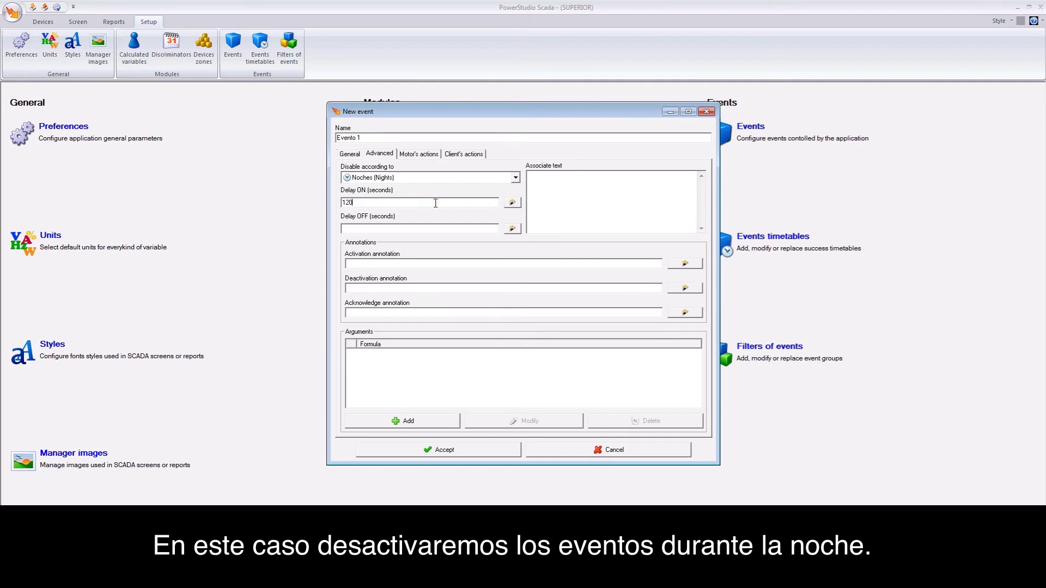
click(512, 203)
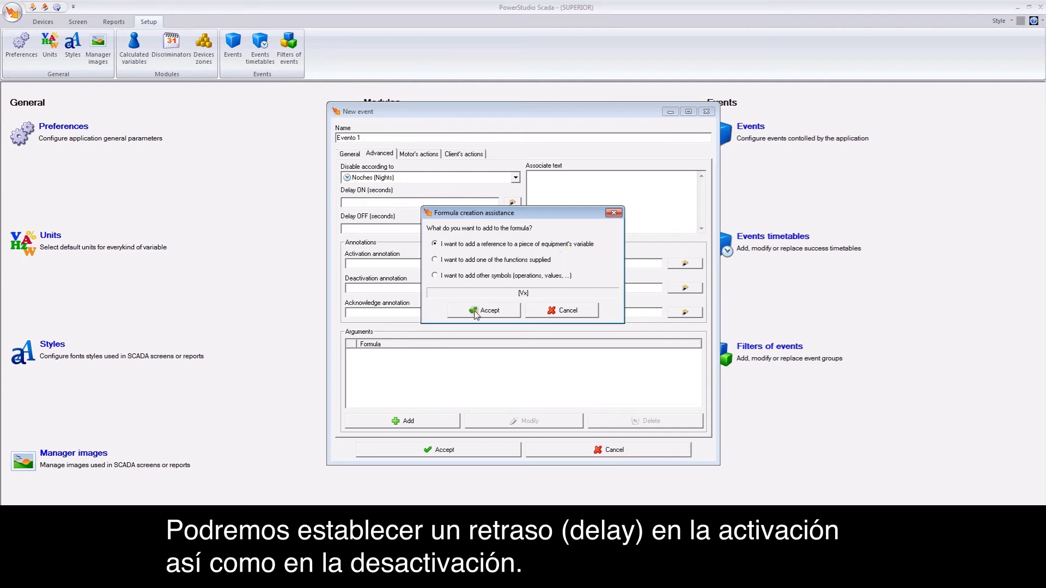
click(554, 311)
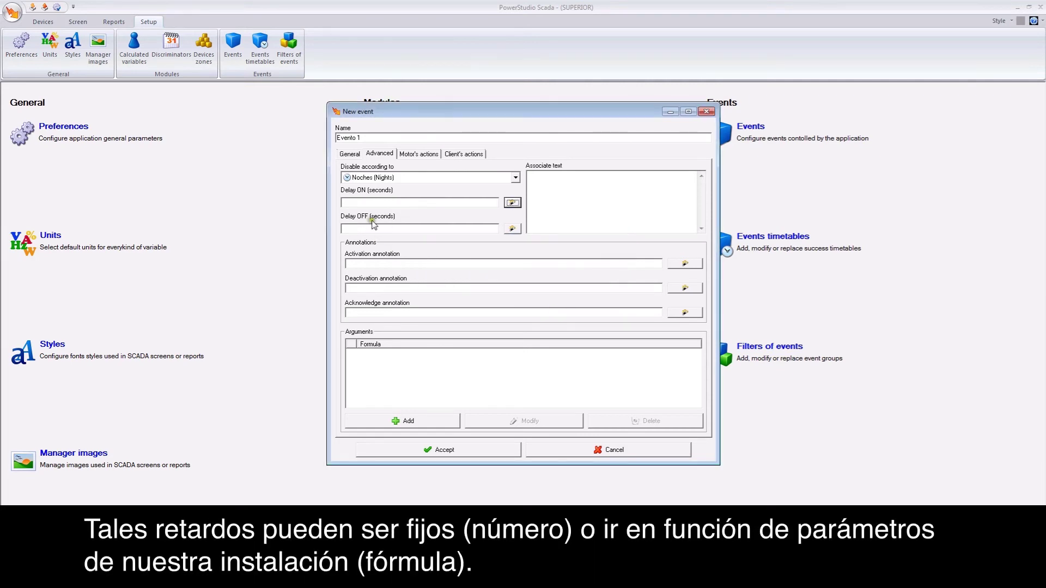
click(356, 228)
- Start a new event argument with the formula [CVM-MINI.VI1], using the CVM-MINI's instantaneous L1 phase-neutral voltage
click(416, 423)
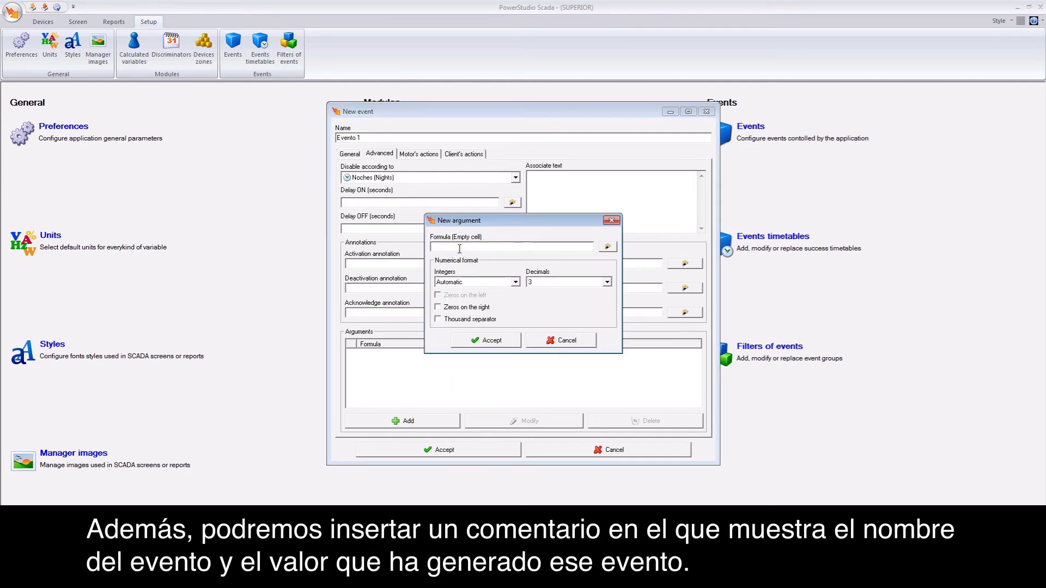
click(607, 247)
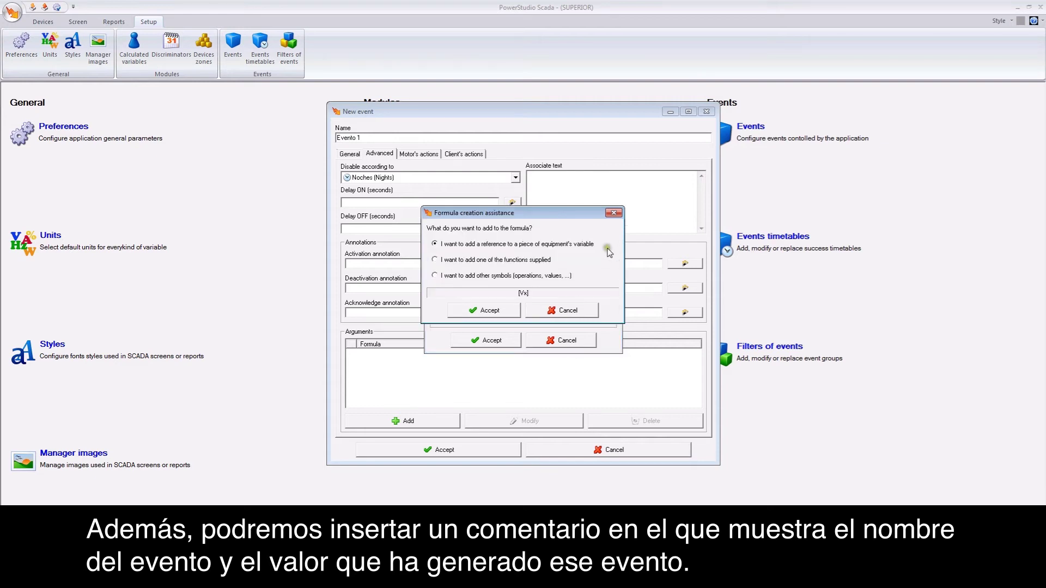
click(483, 311)
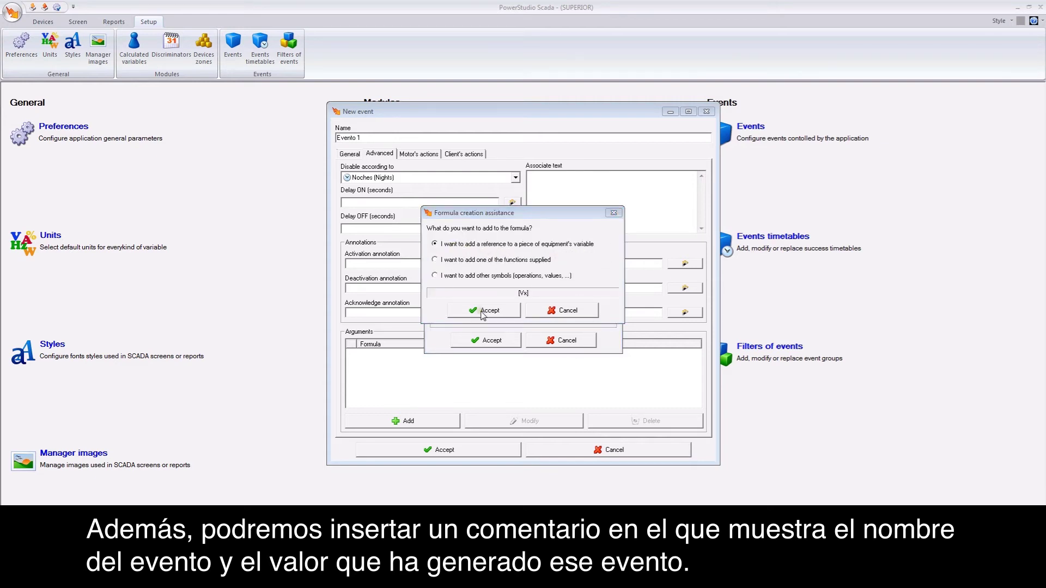
click(408, 186)
click(446, 194)
click(473, 403)
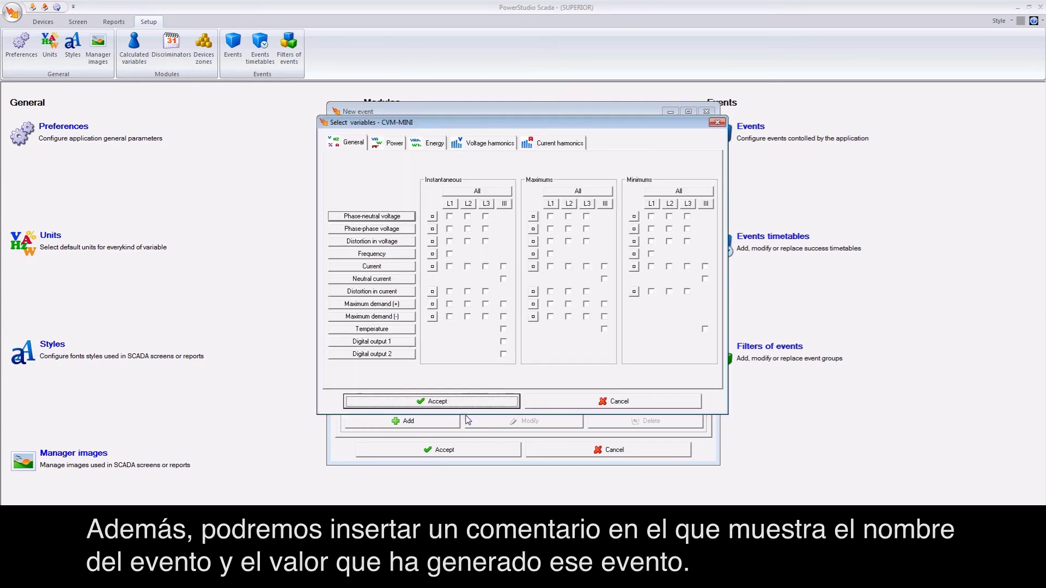
click(449, 216)
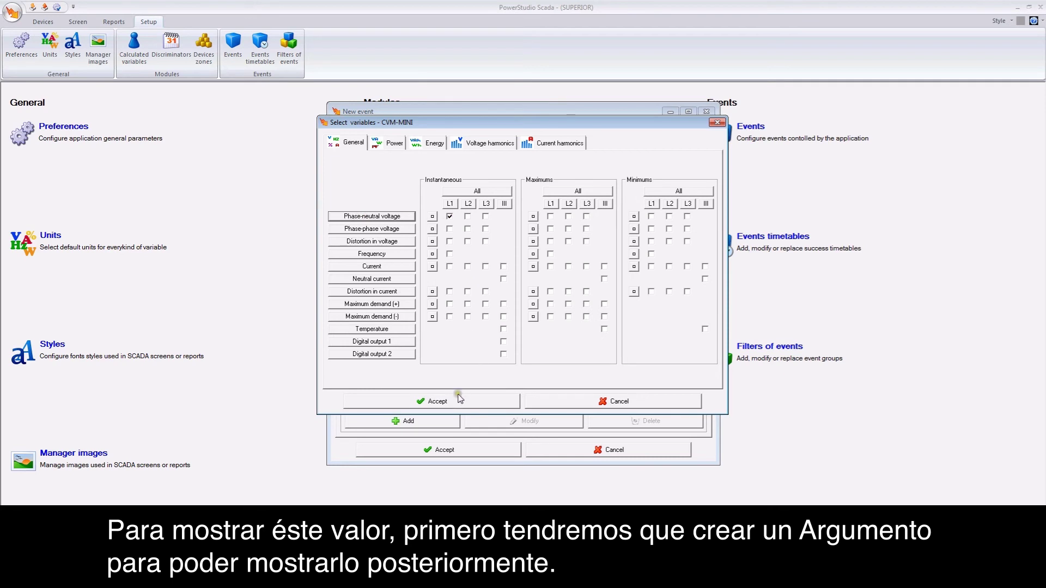
click(438, 402)
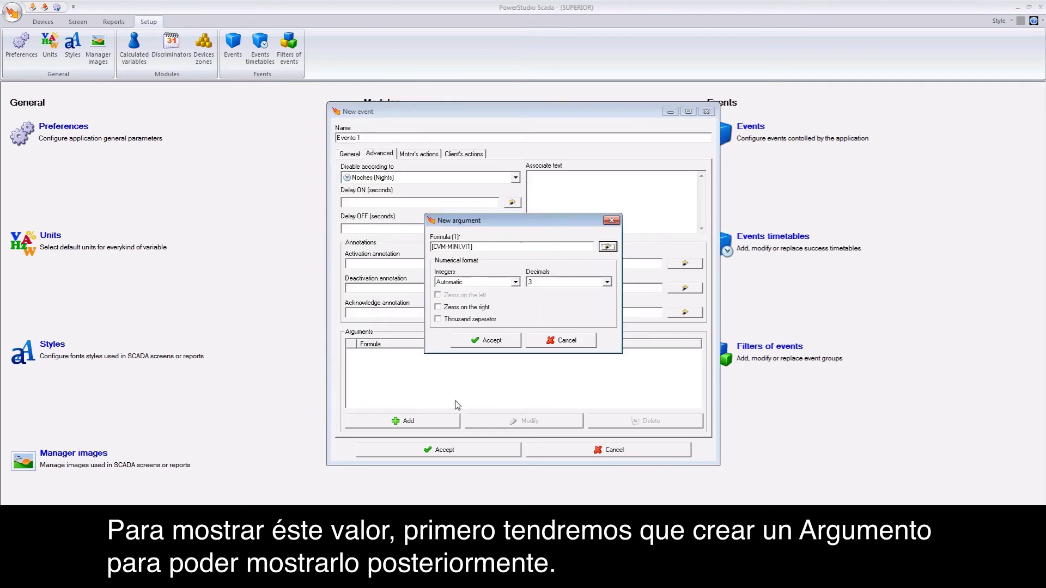
- Set the new argument's numerical format to 1 decimal and save the argument
click(482, 249)
click(606, 282)
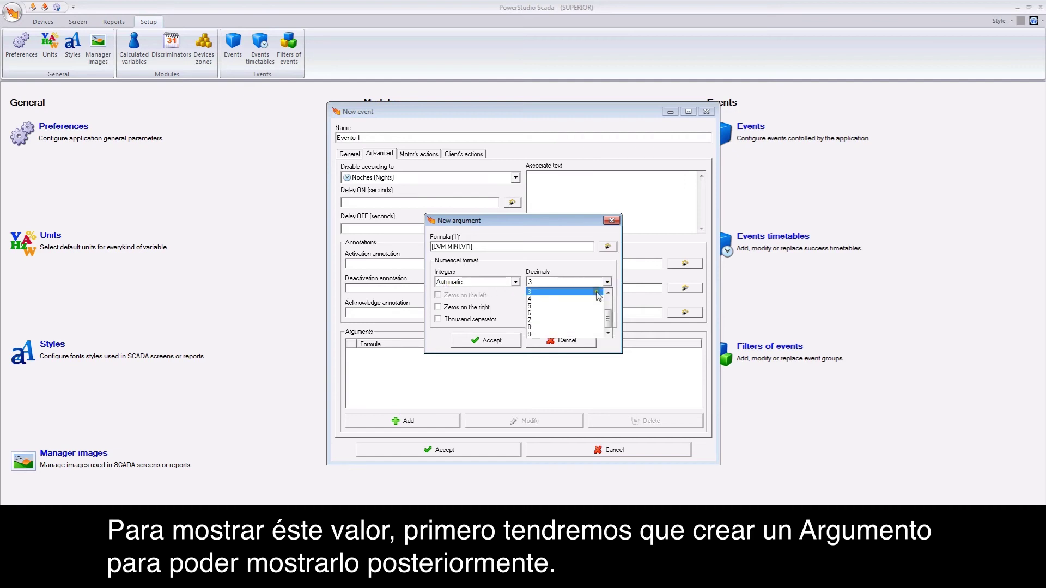
scroll(596, 297, up, 2)
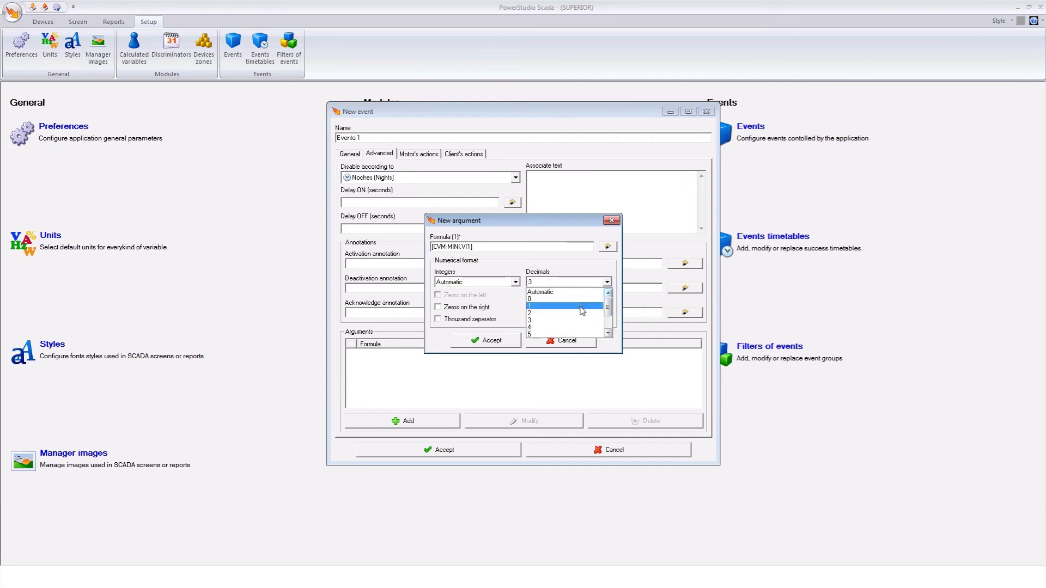
click(581, 307)
click(437, 308)
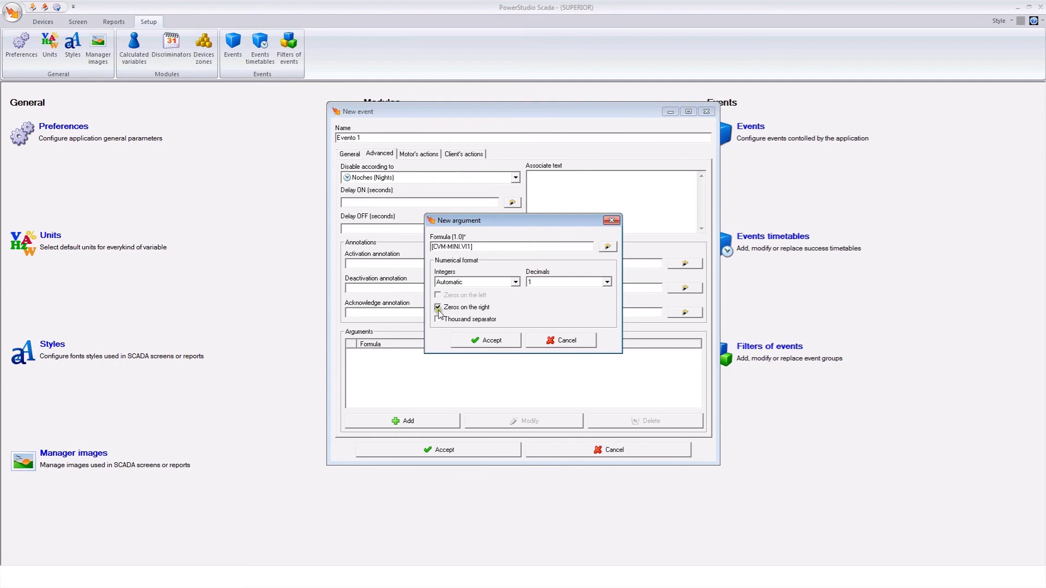
click(438, 308)
click(475, 340)
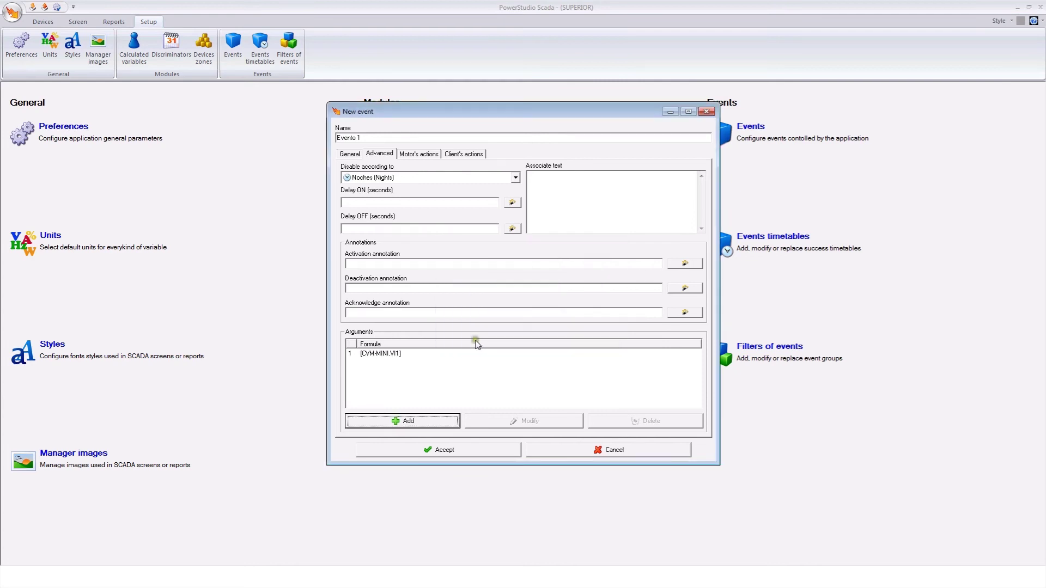
click(390, 354)
click(447, 370)
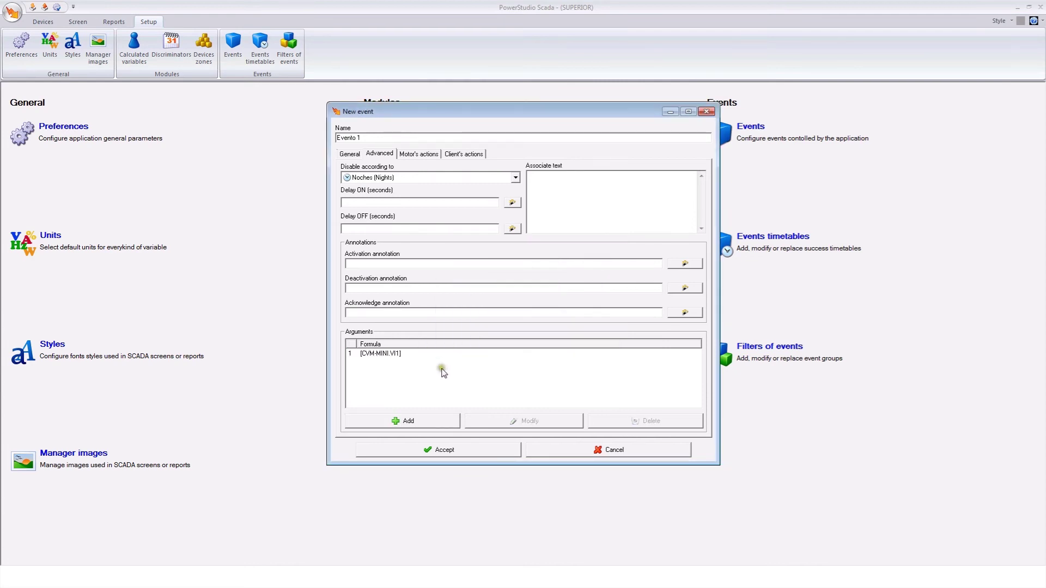
- Begin the activation annotation with "El evento" followed by the inserted event name variable %n
click(380, 264)
click(684, 263)
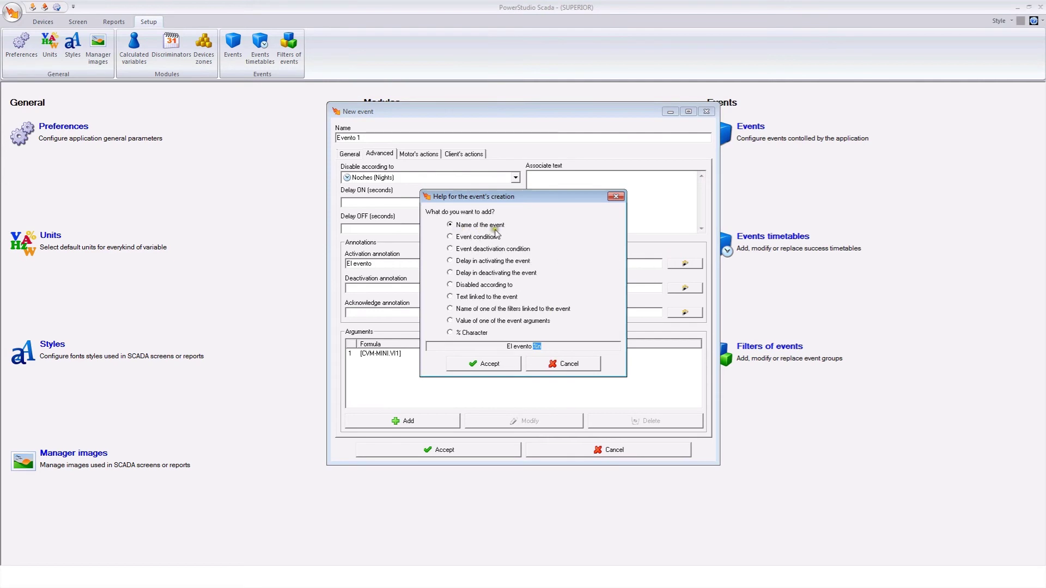
click(497, 364)
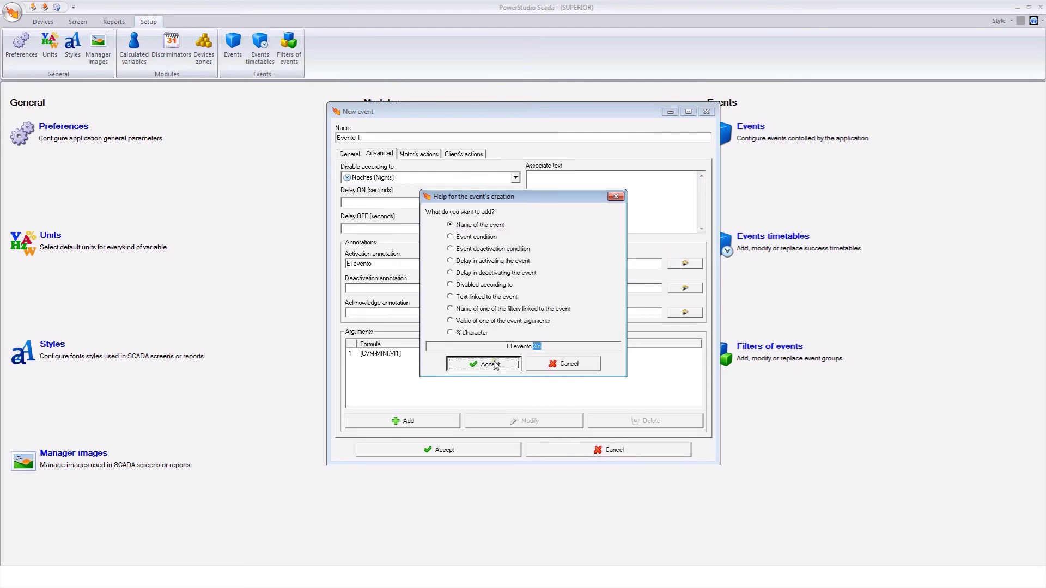
click(408, 265)
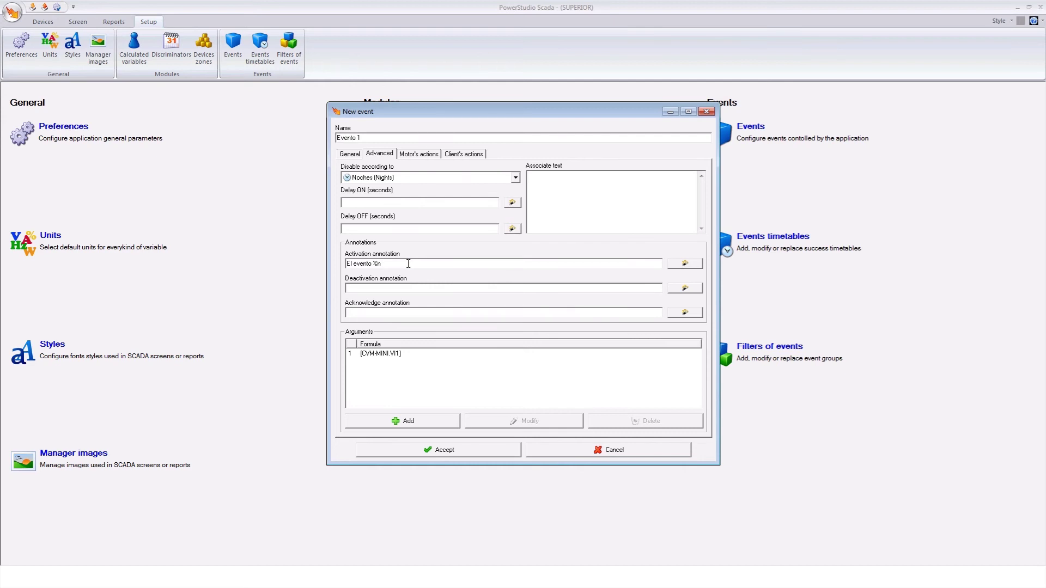
- Extend the activation annotation with "ha superado la tensión prevista con un voltaje de:" and insert the value of argument [CVM-MINI.VI1]
click(460, 273)
click(685, 263)
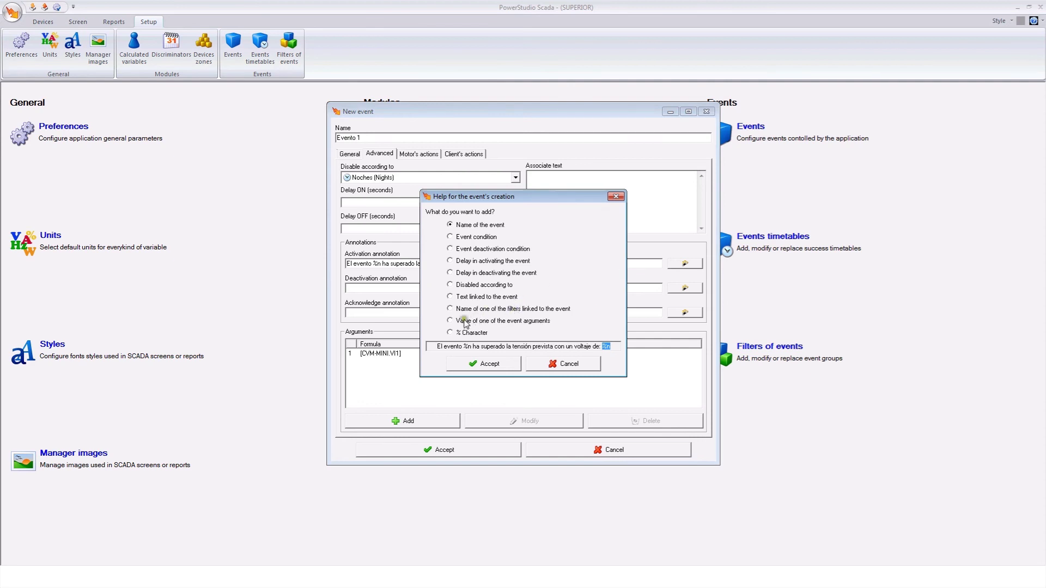
click(515, 321)
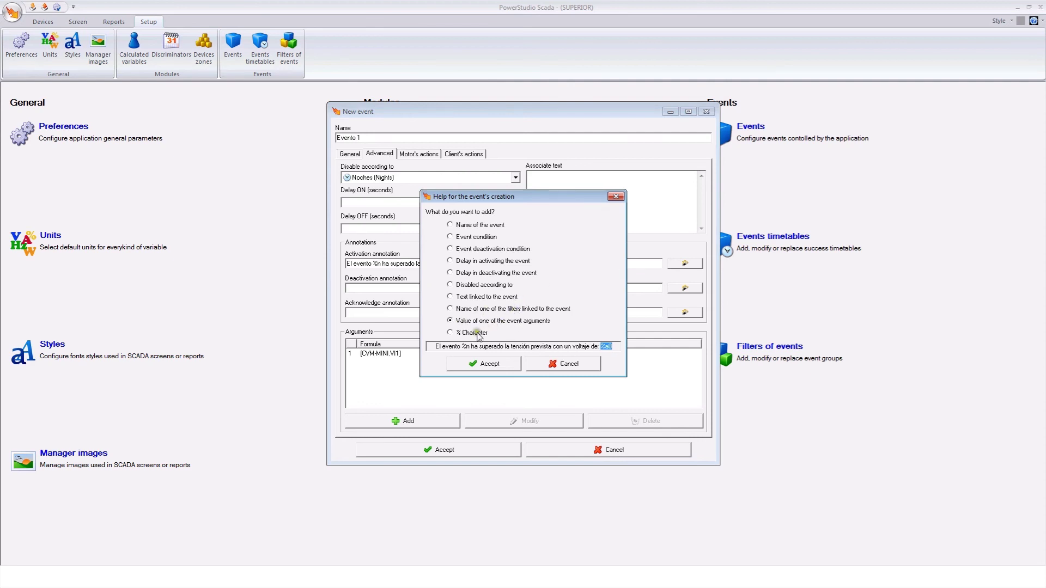
click(471, 365)
click(480, 229)
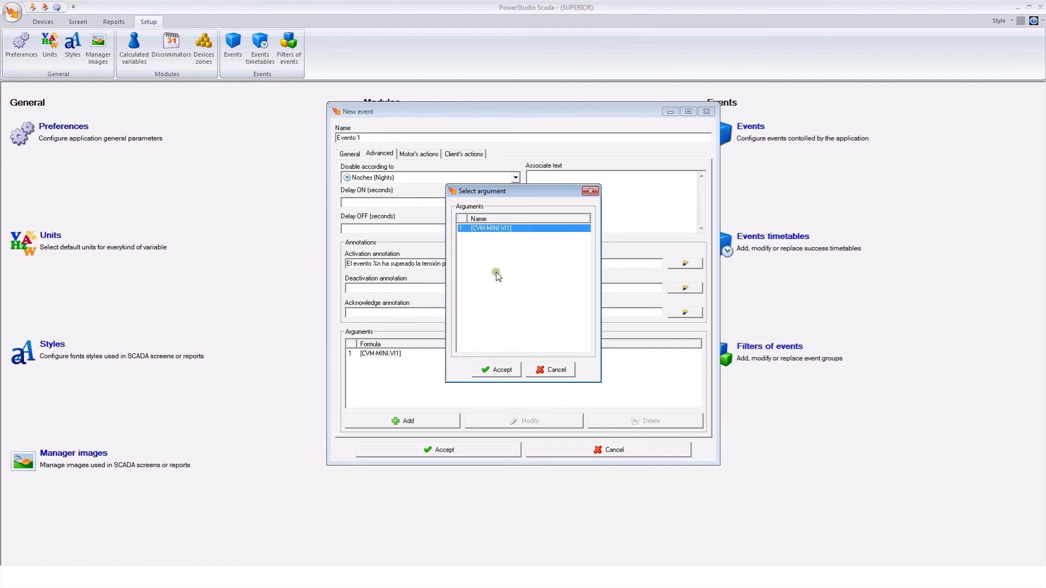
click(499, 369)
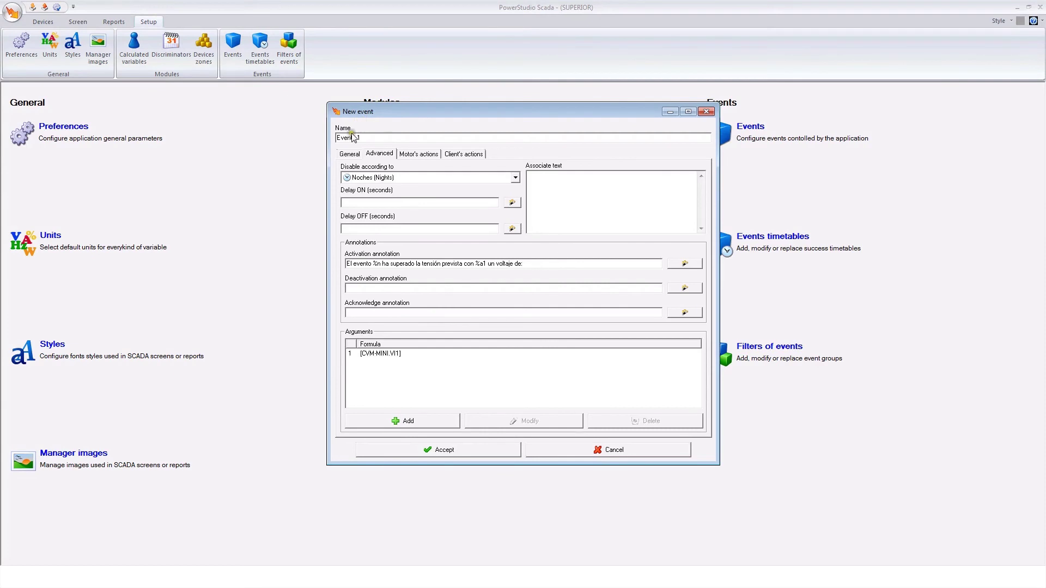
- Start a force-variable motor action for the event's activation and choose digital output 1 of the CVM-MINI as its variable
click(414, 155)
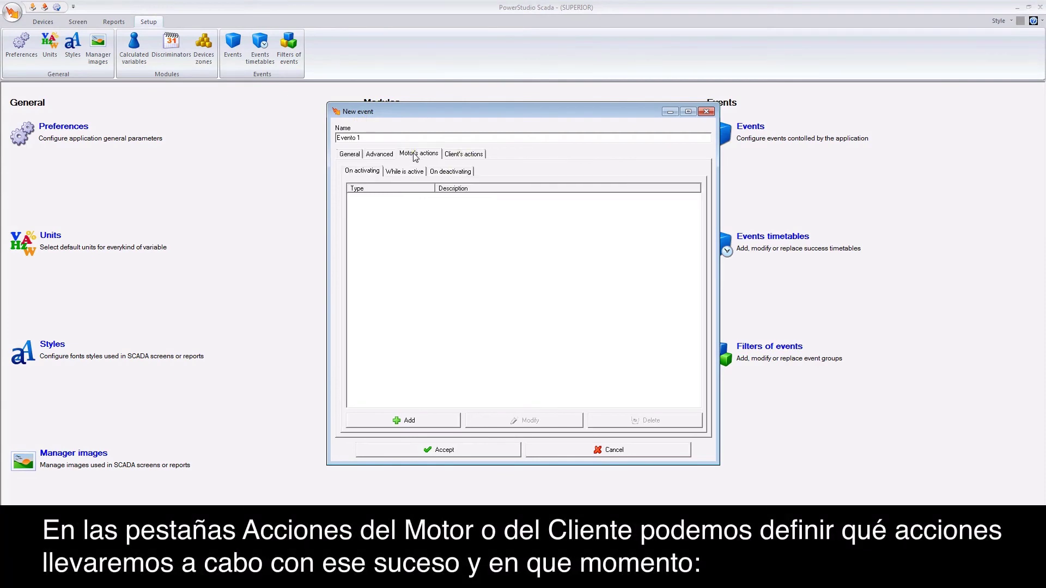
click(396, 423)
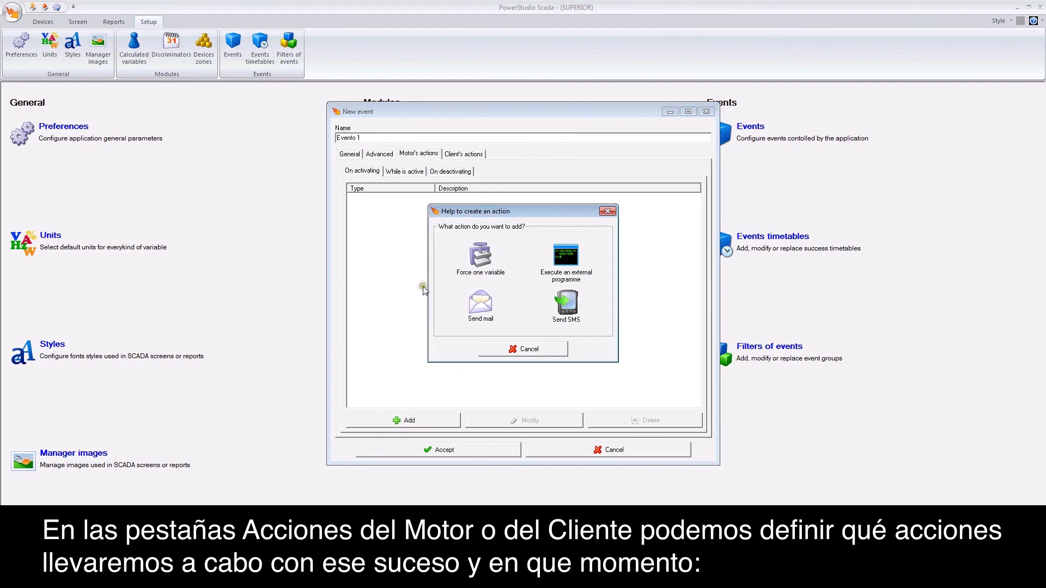
click(480, 258)
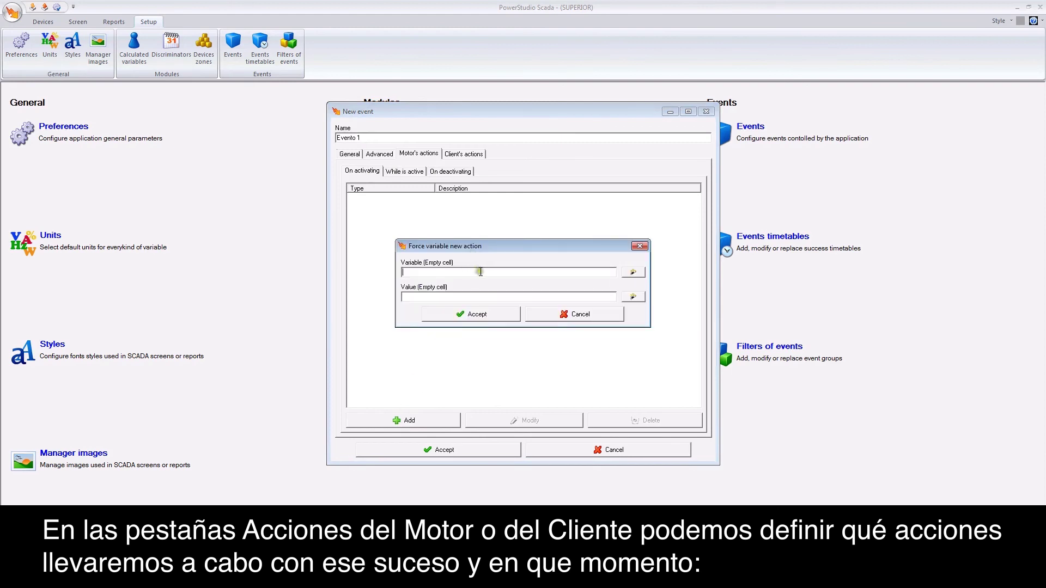
click(637, 274)
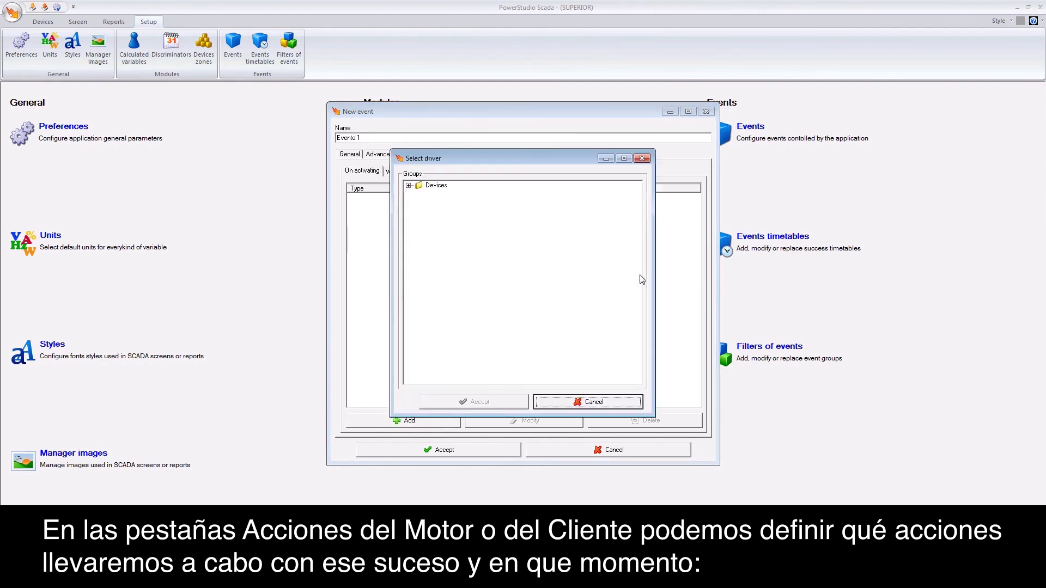
click(409, 186)
click(450, 194)
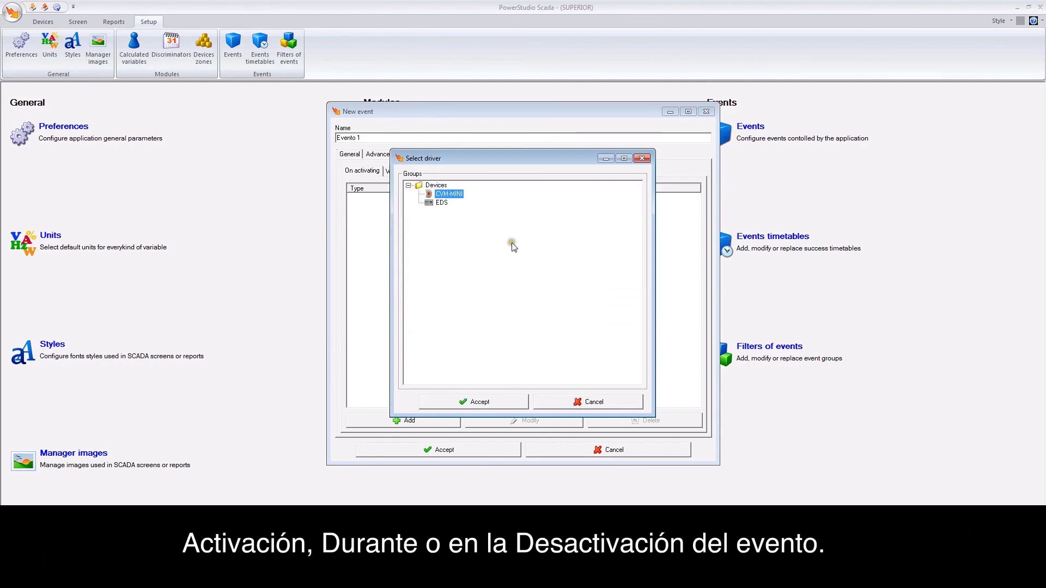
click(470, 405)
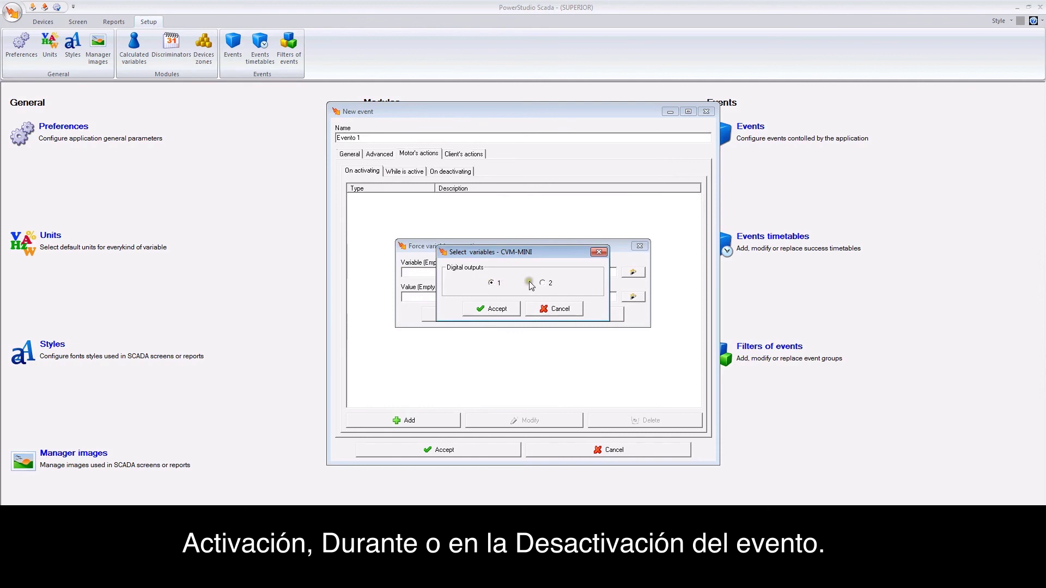
click(492, 309)
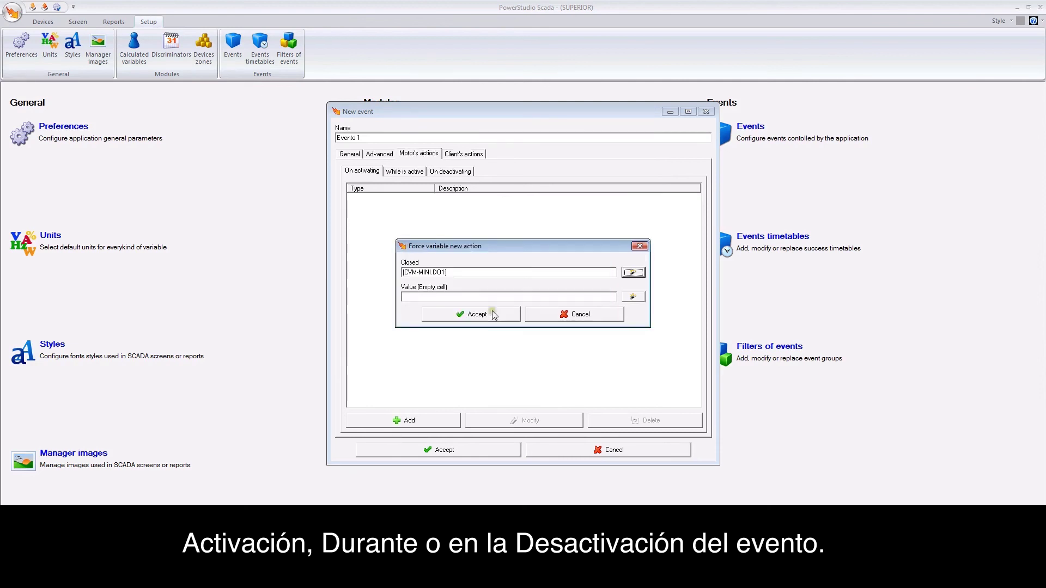
- Replace the action's forced variable with digital output 1 of the EDS and save the action with a value of 1
click(479, 273)
drag(480, 273, 381, 271)
key(Delete)
click(623, 297)
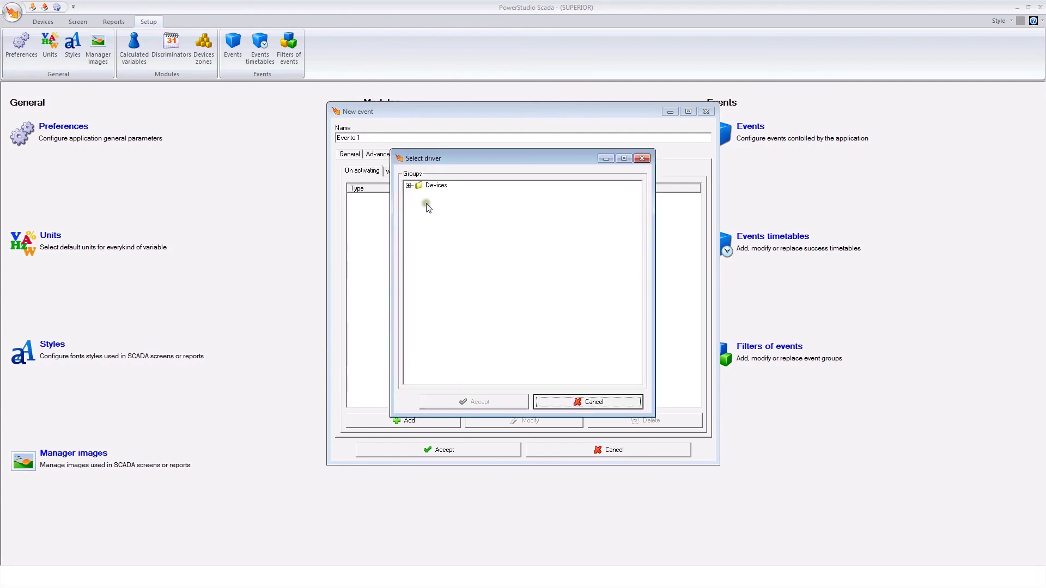
click(408, 186)
click(441, 204)
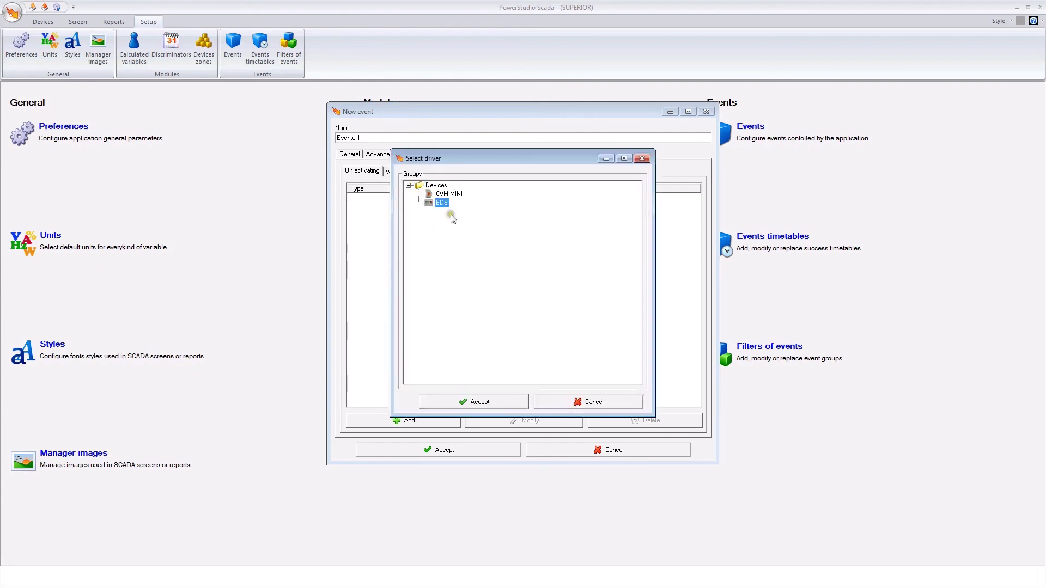
click(466, 400)
click(455, 263)
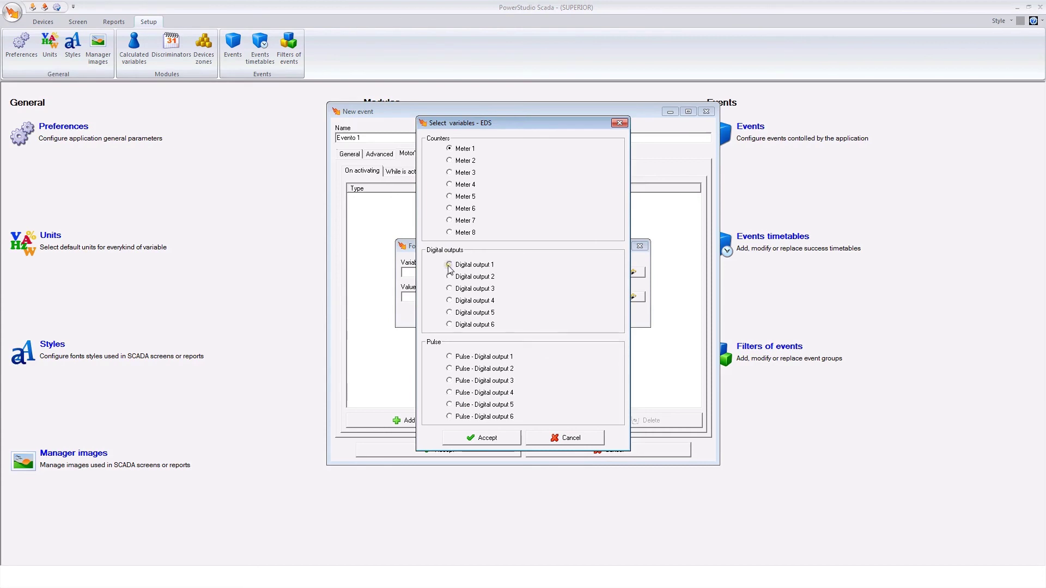
click(478, 439)
click(436, 300)
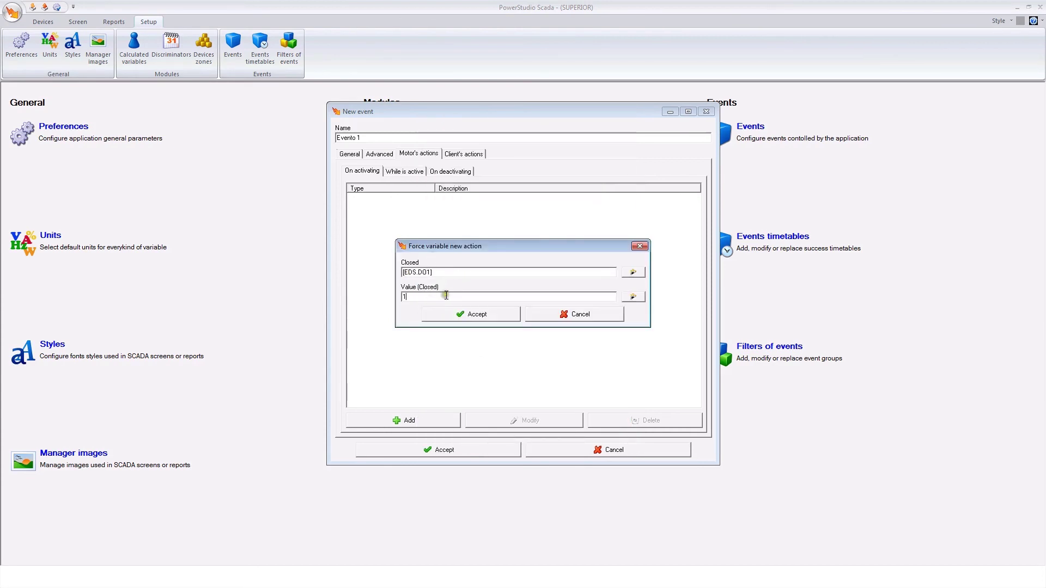
click(462, 315)
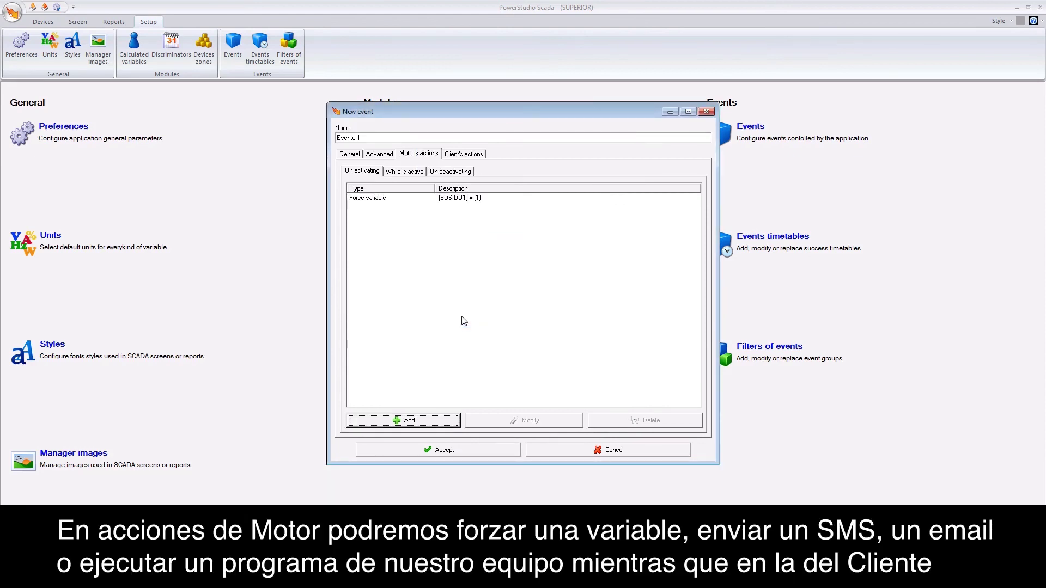
- Delete the force-variable action from the motor's activation actions and review the motor action types on offer without adding one
click(385, 199)
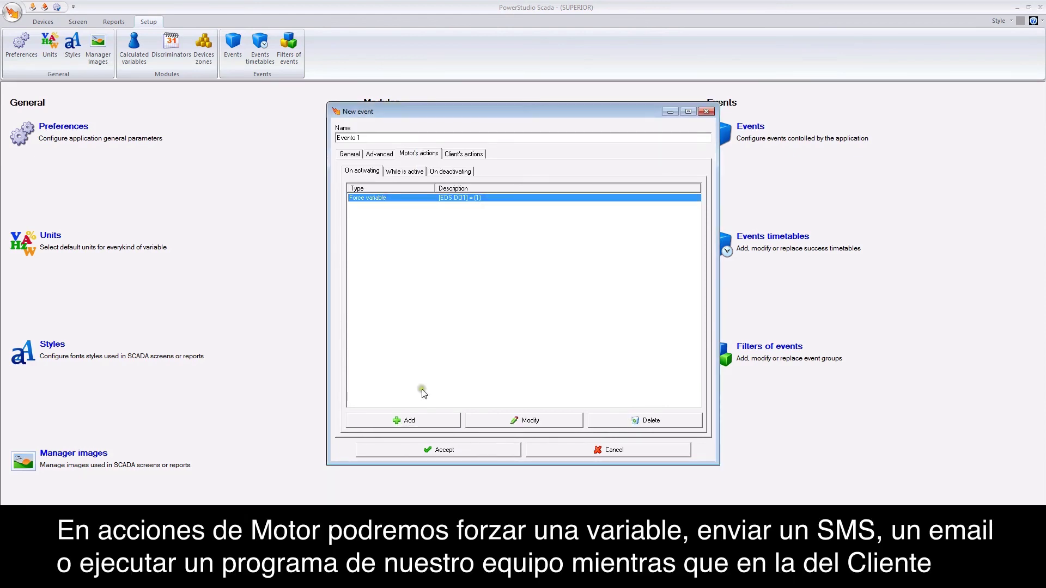
key(Delete)
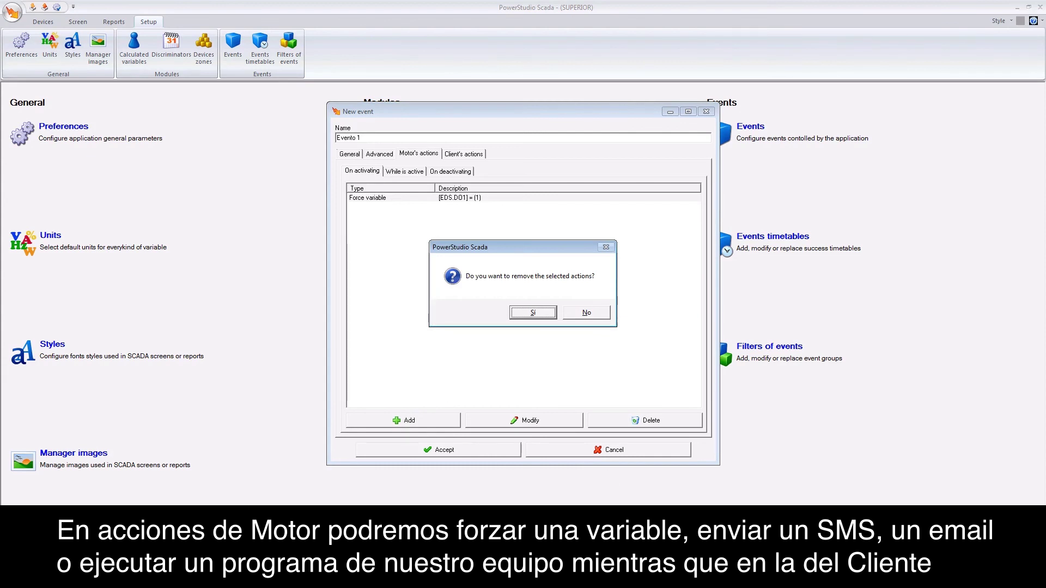
click(541, 315)
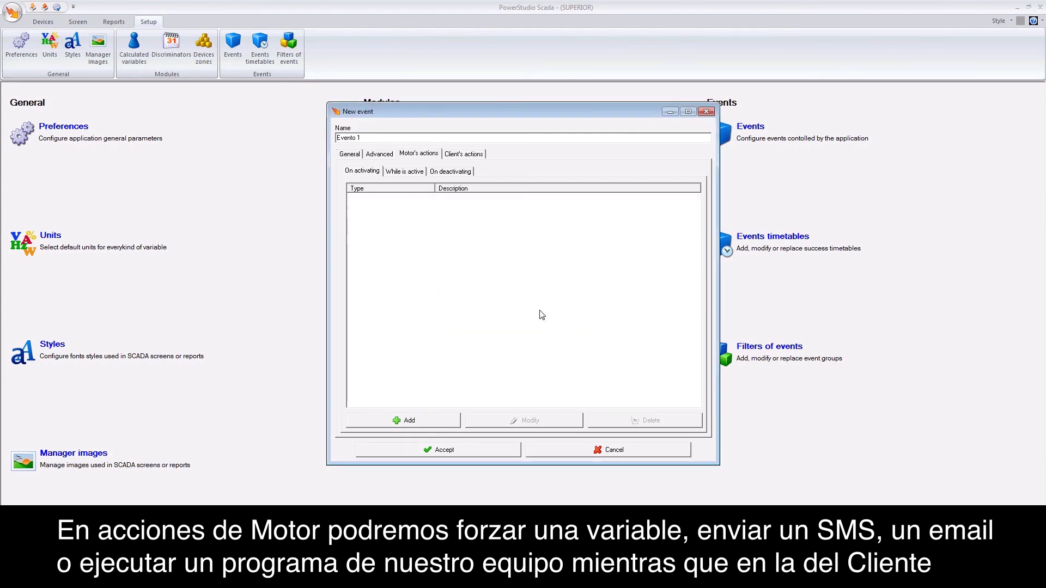
click(409, 418)
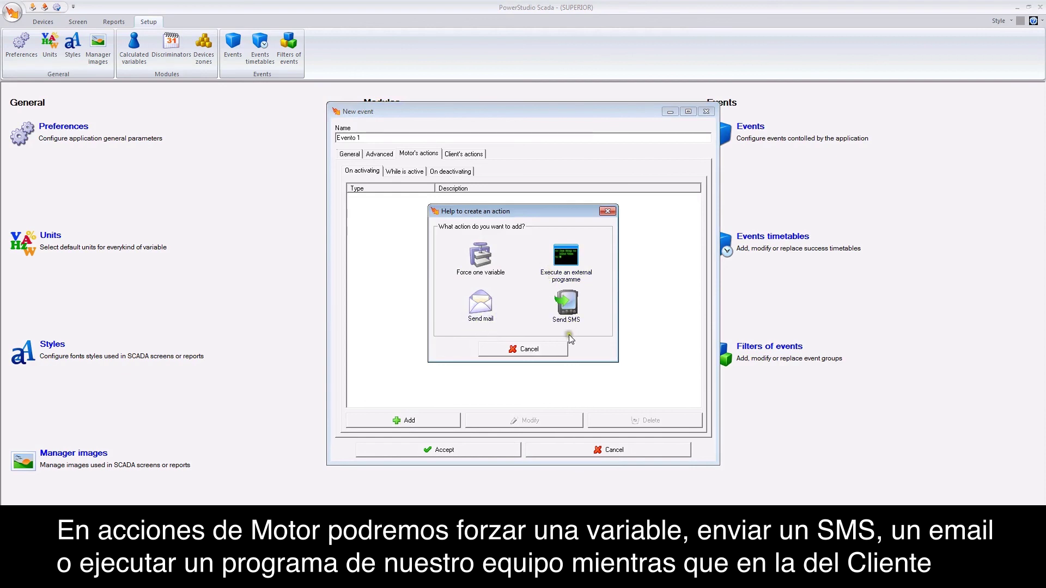
click(563, 350)
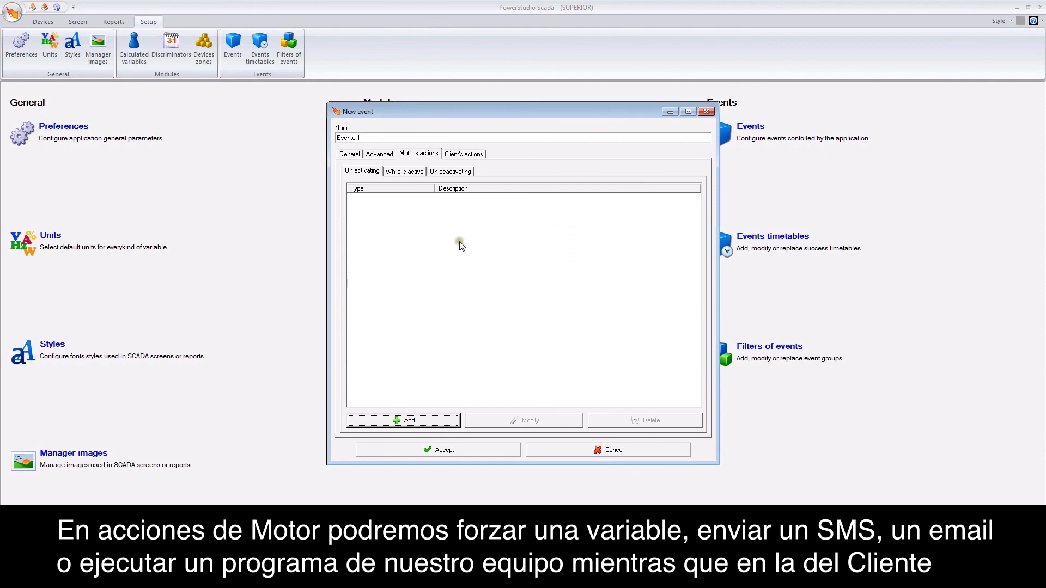
- Add a client action on activation that shows the CVM-MINI device
click(461, 157)
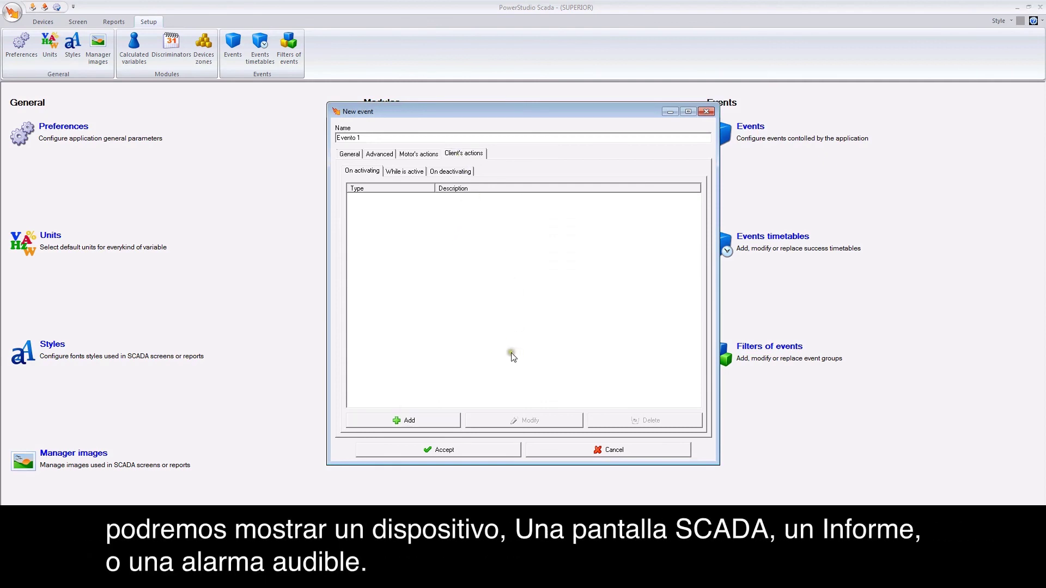
click(405, 422)
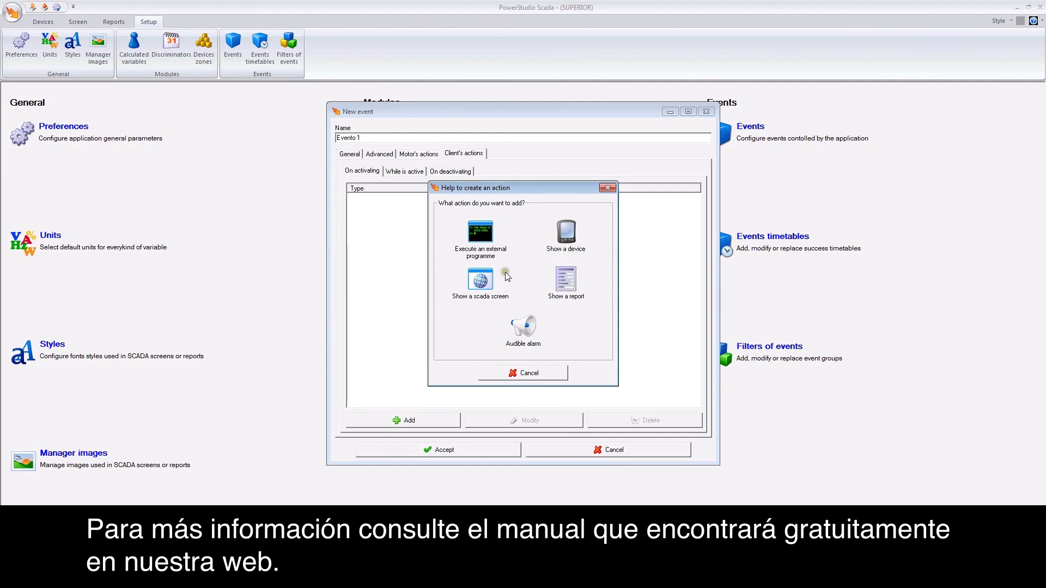
click(566, 245)
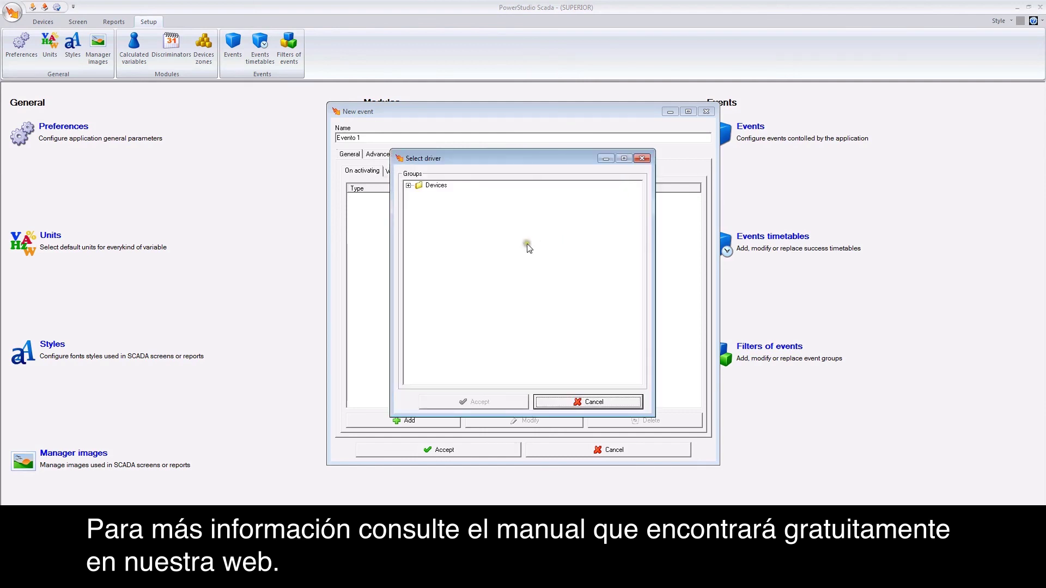
click(409, 186)
click(447, 202)
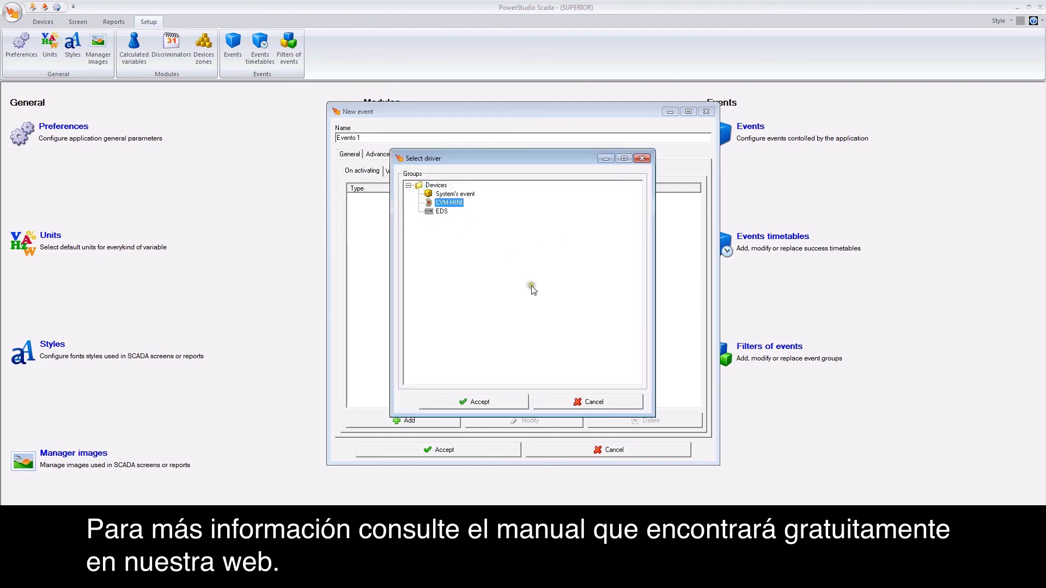
click(462, 401)
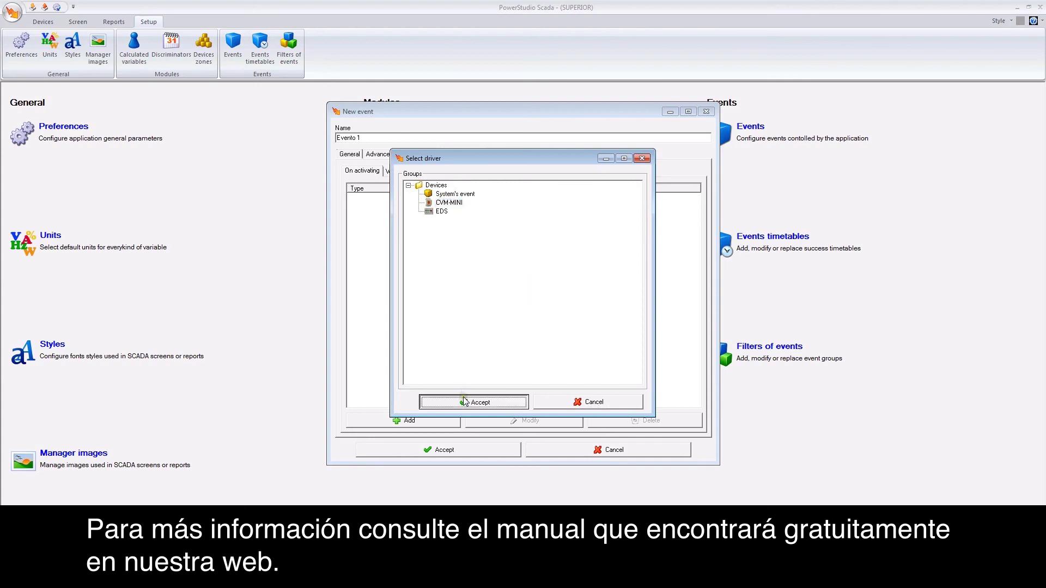
- Save the new event Evento 1 and accept the events setup
click(419, 450)
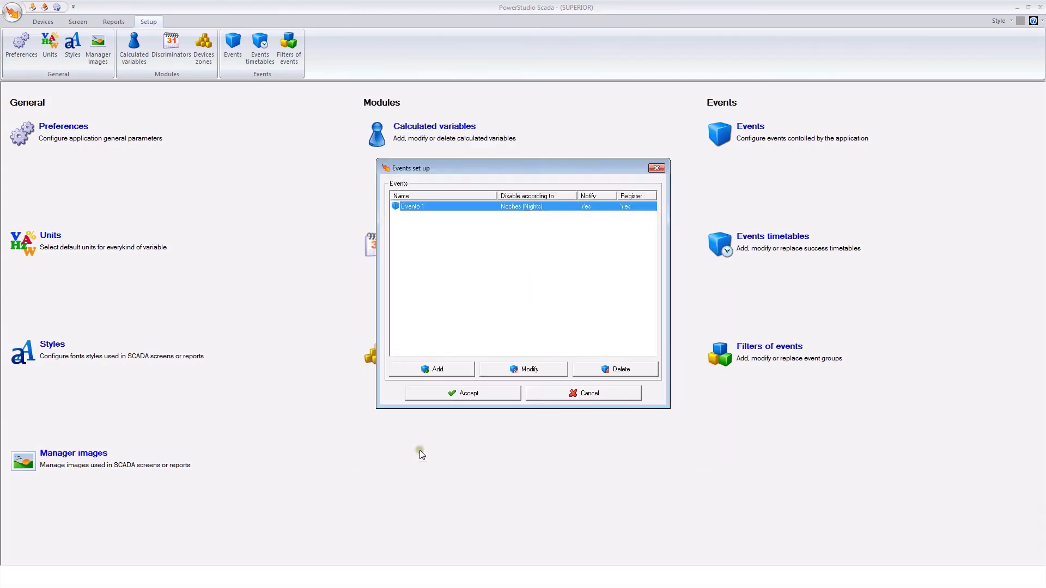
click(516, 219)
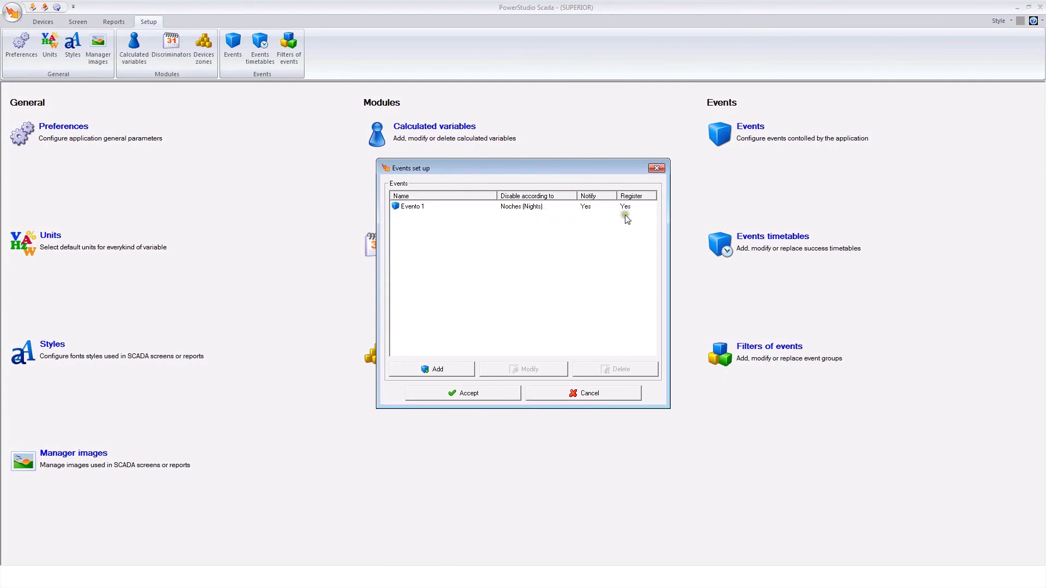
click(494, 394)
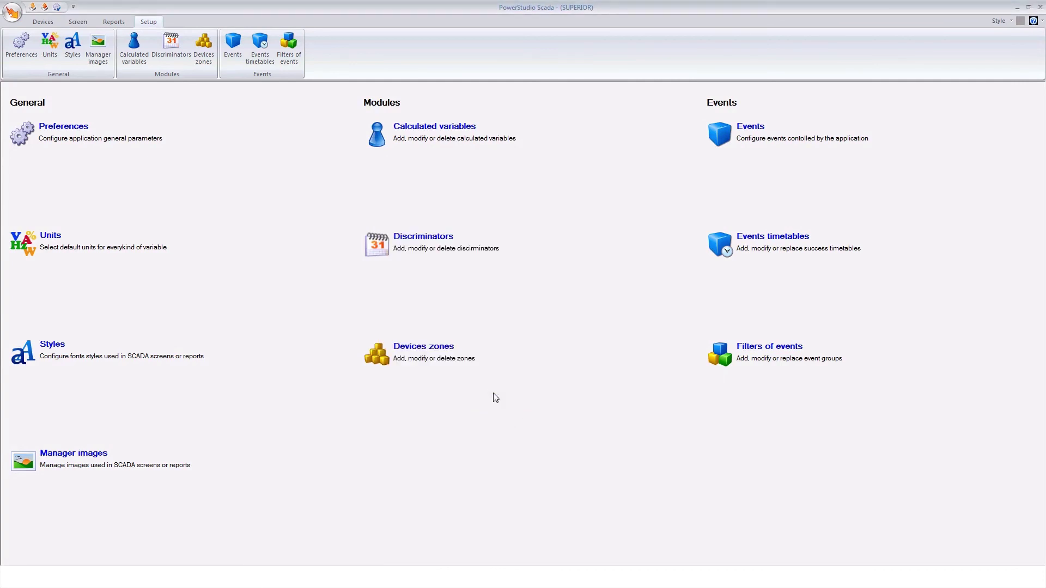